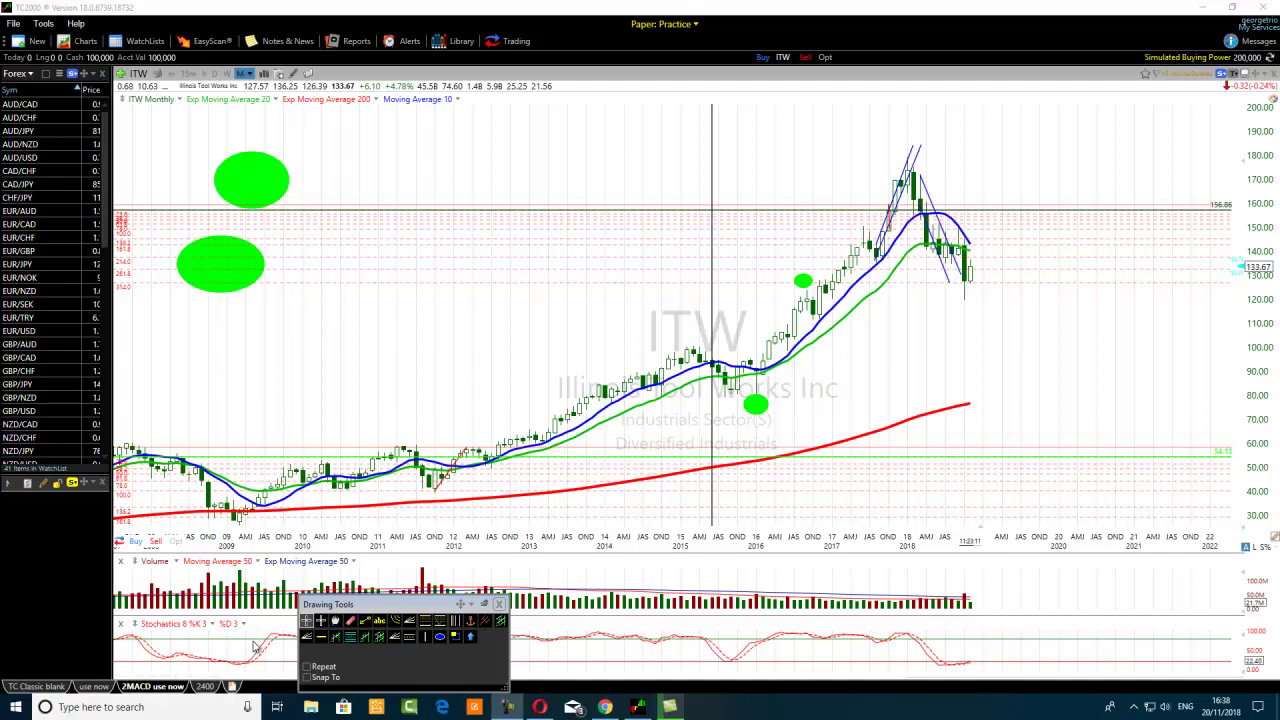
Move the green ellipse under the early-2016 low slightly lower and draw a Fibonacci retracement from that low up to the 2016 swing high.
left_click(424, 622)
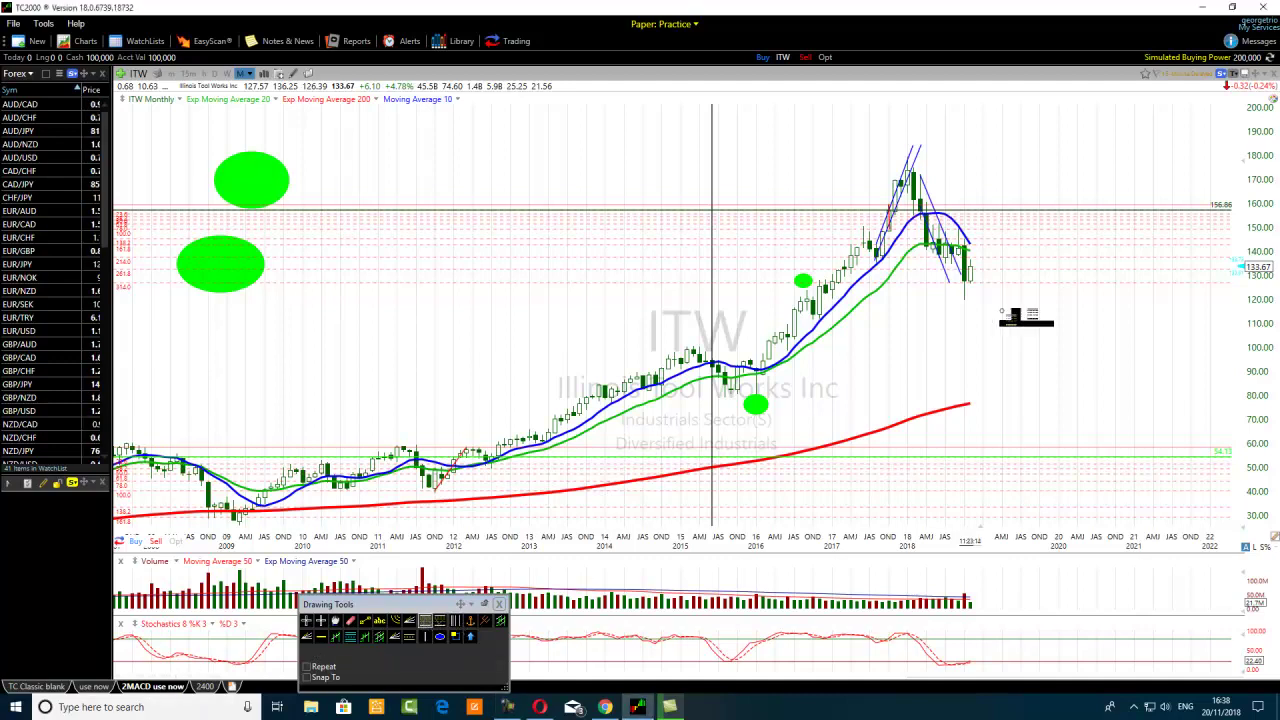
left_click(306, 621)
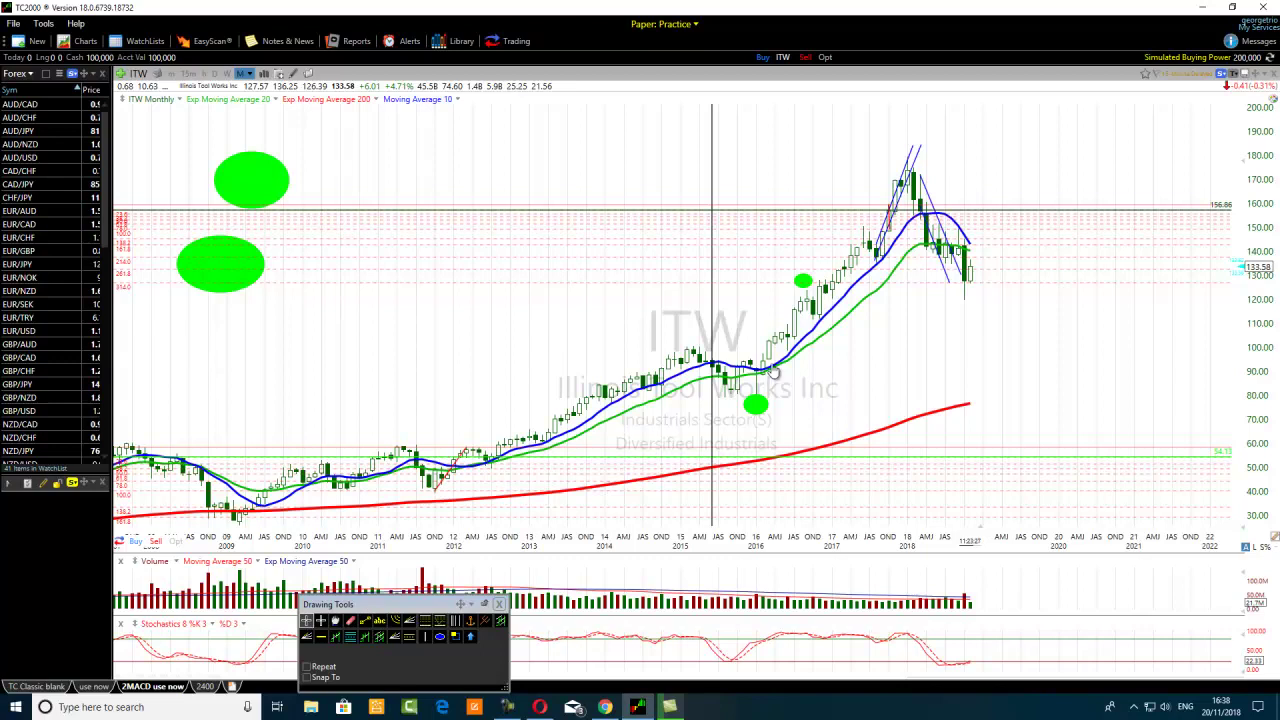
mouse_move(757, 410)
left_mouse_down()
mouse_move(722, 420)
mouse_move(763, 423)
left_mouse_up()
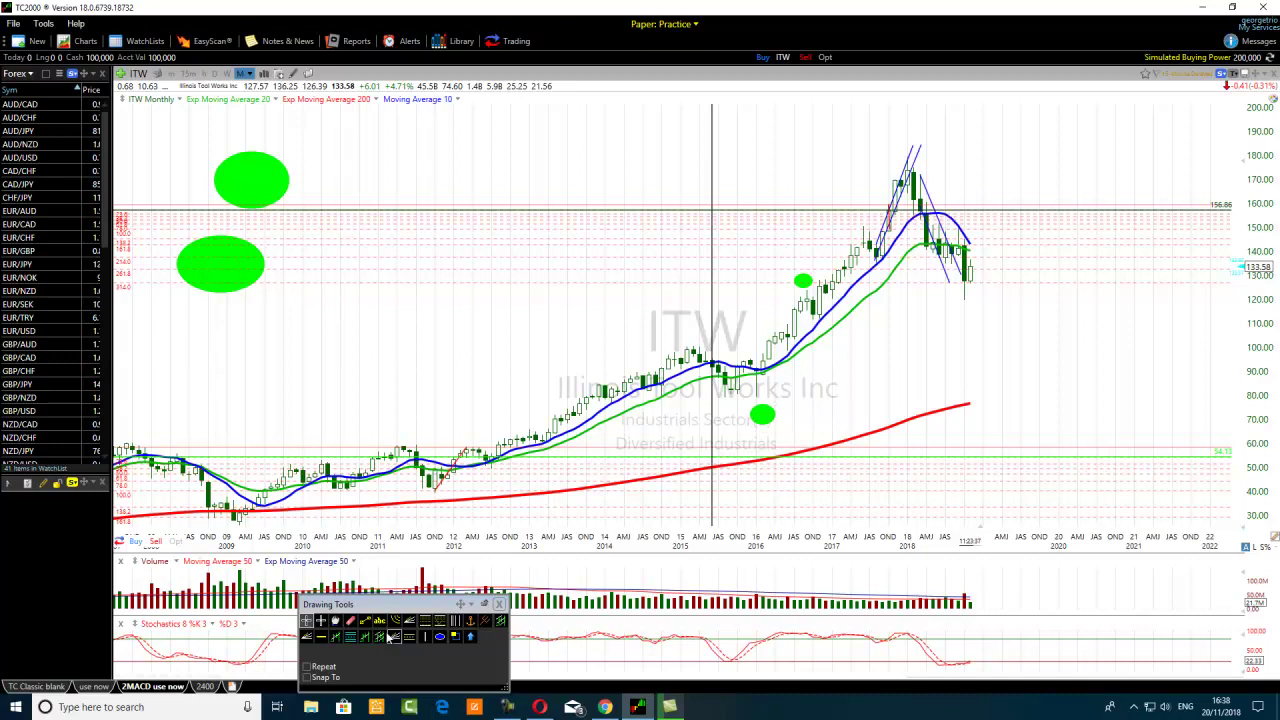
left_click(425, 621)
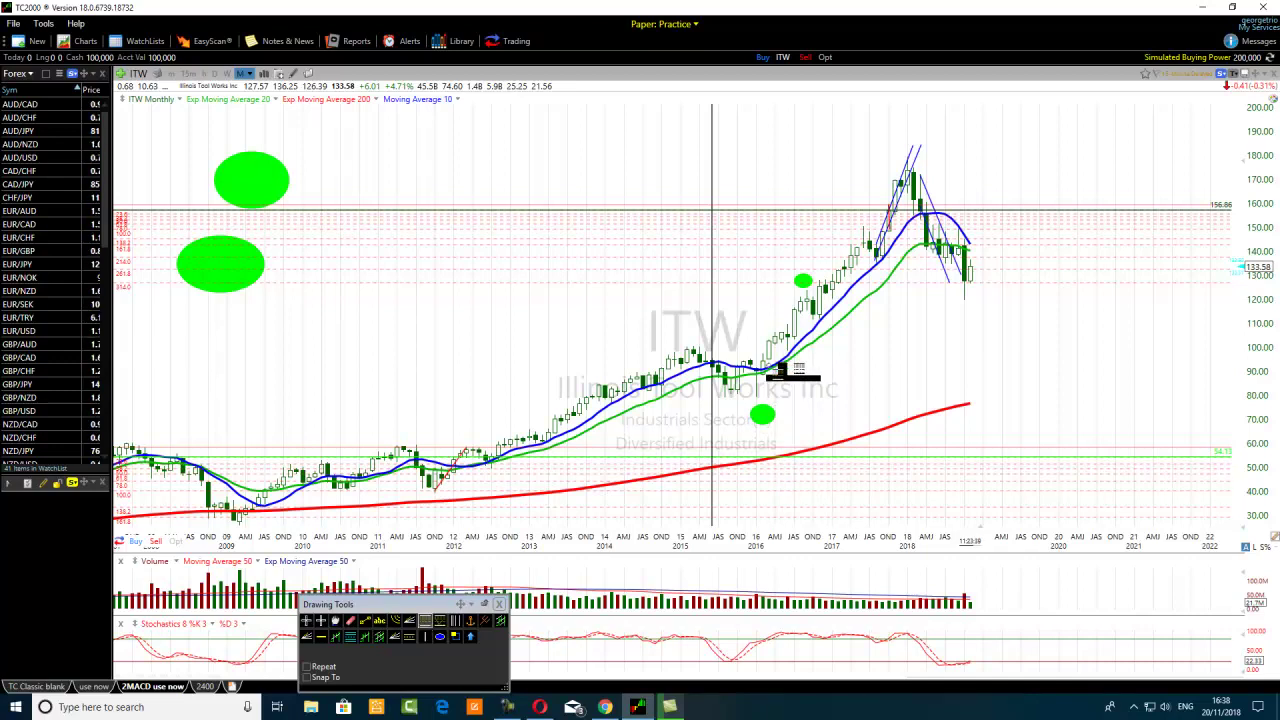
left_click_drag(757, 392, 806, 284)
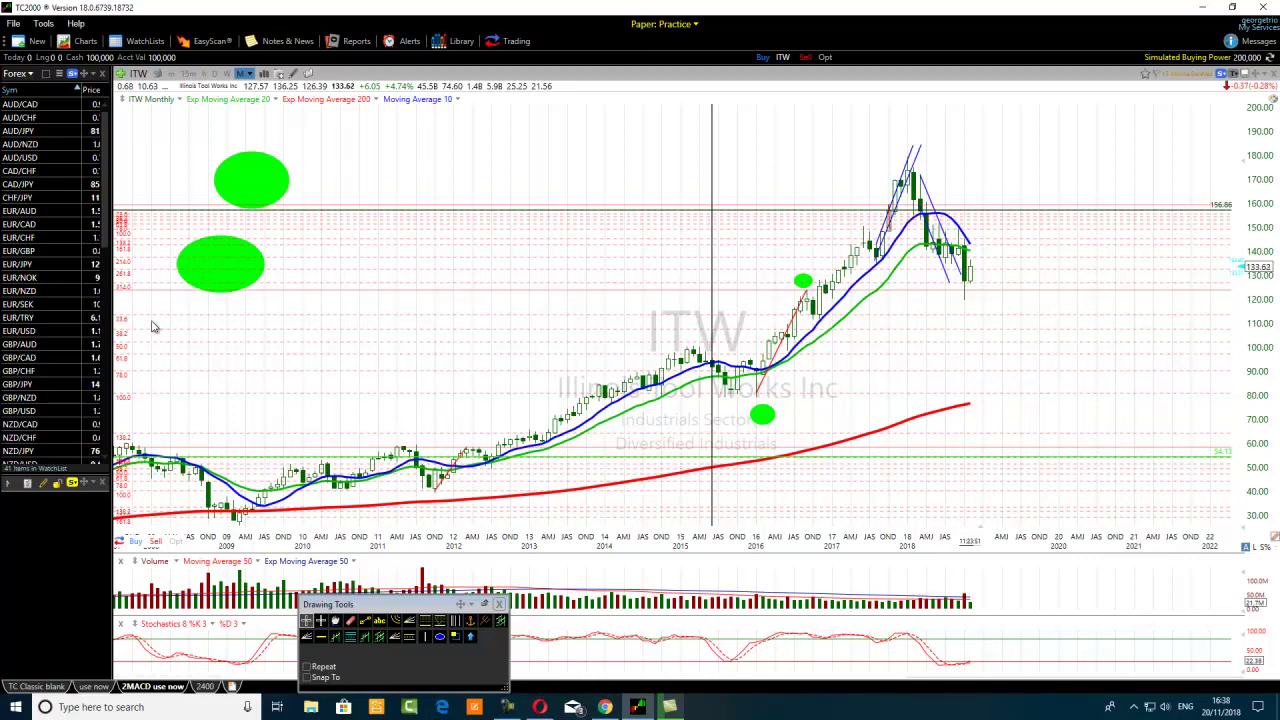
Draw a horizontal line at about 113.59 on the 23.6 retracement level and shift the retracement's low anchor to the following candle.
scroll(270, 372, "up", 5)
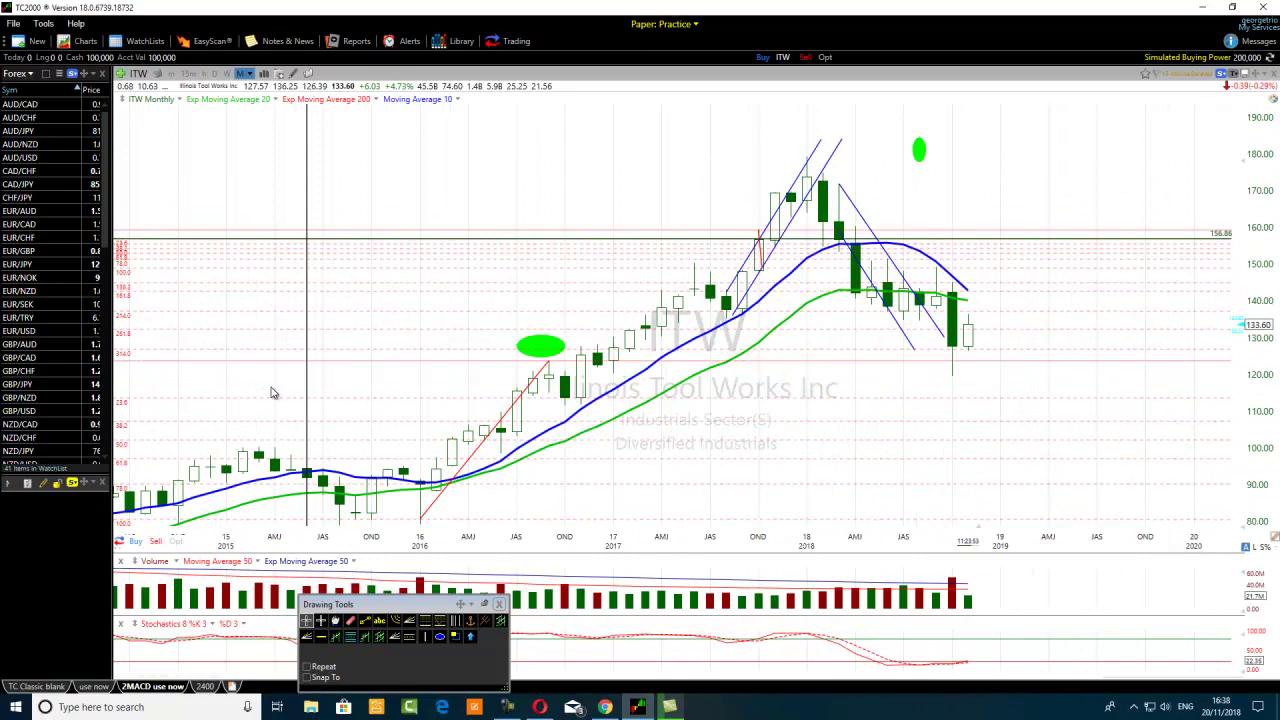
scroll(272, 395, "up", 1)
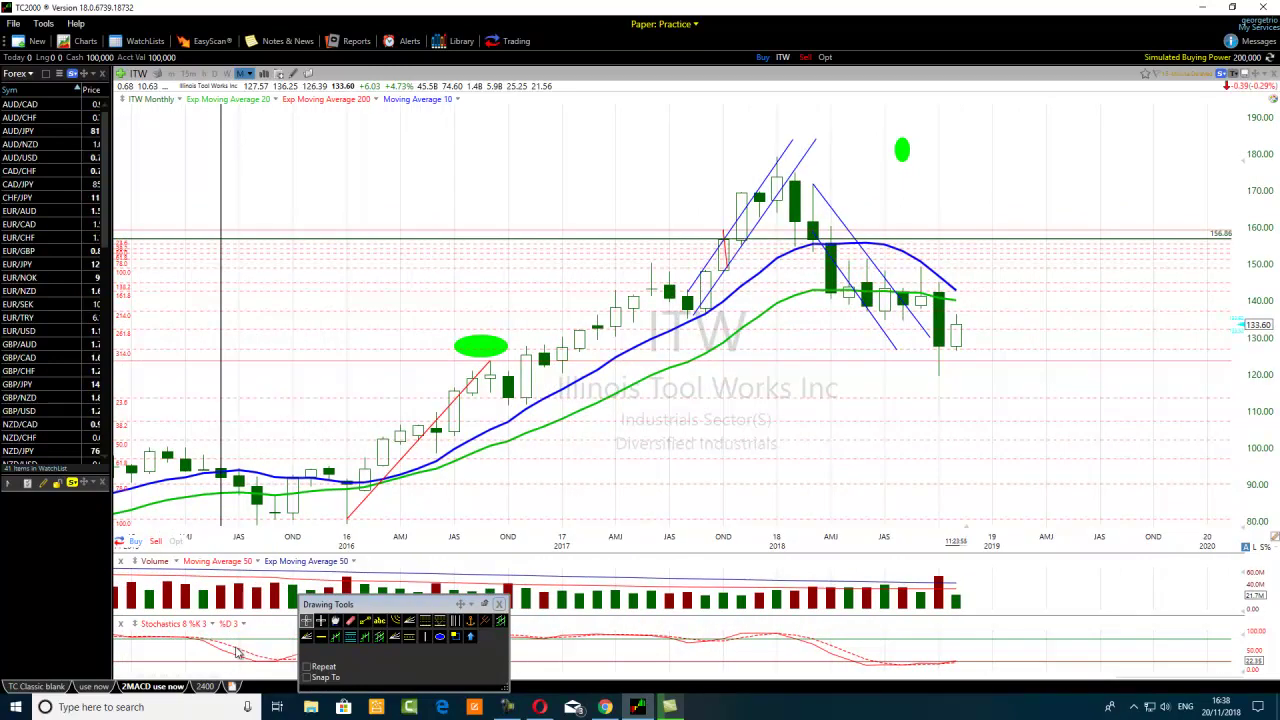
left_click(321, 637)
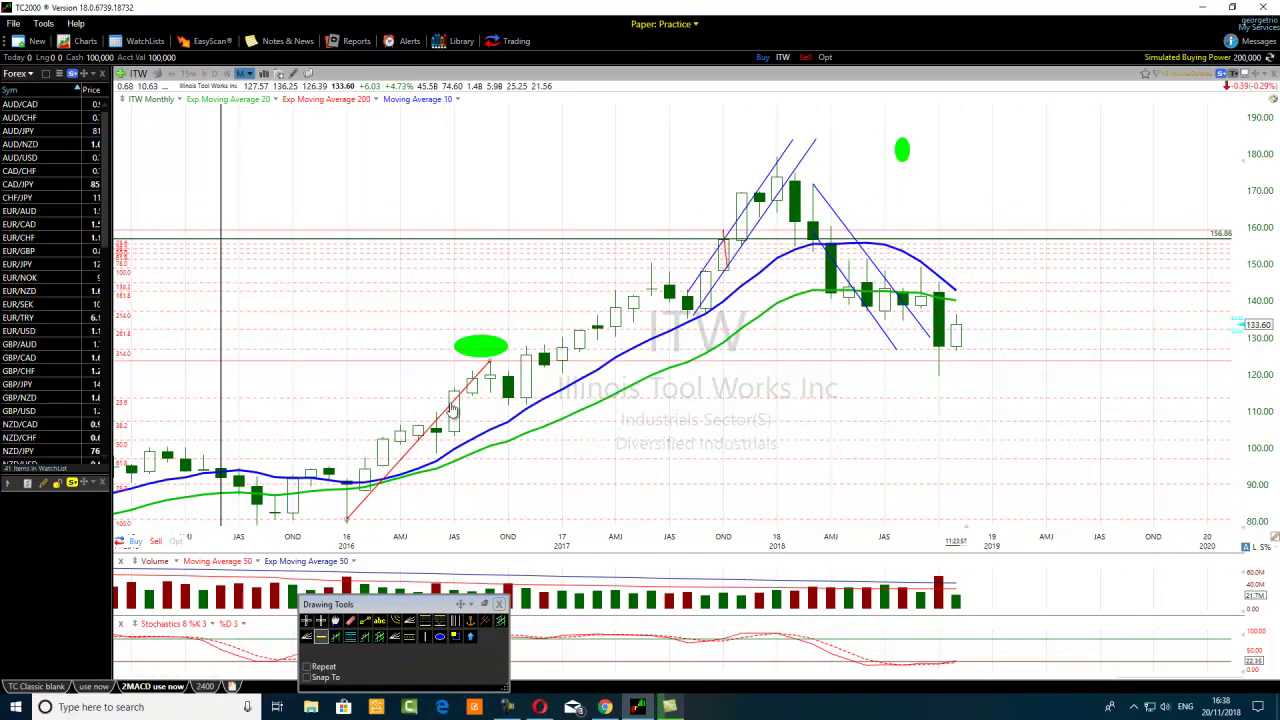
left_click(442, 396)
left_click_drag(442, 396, 442, 398)
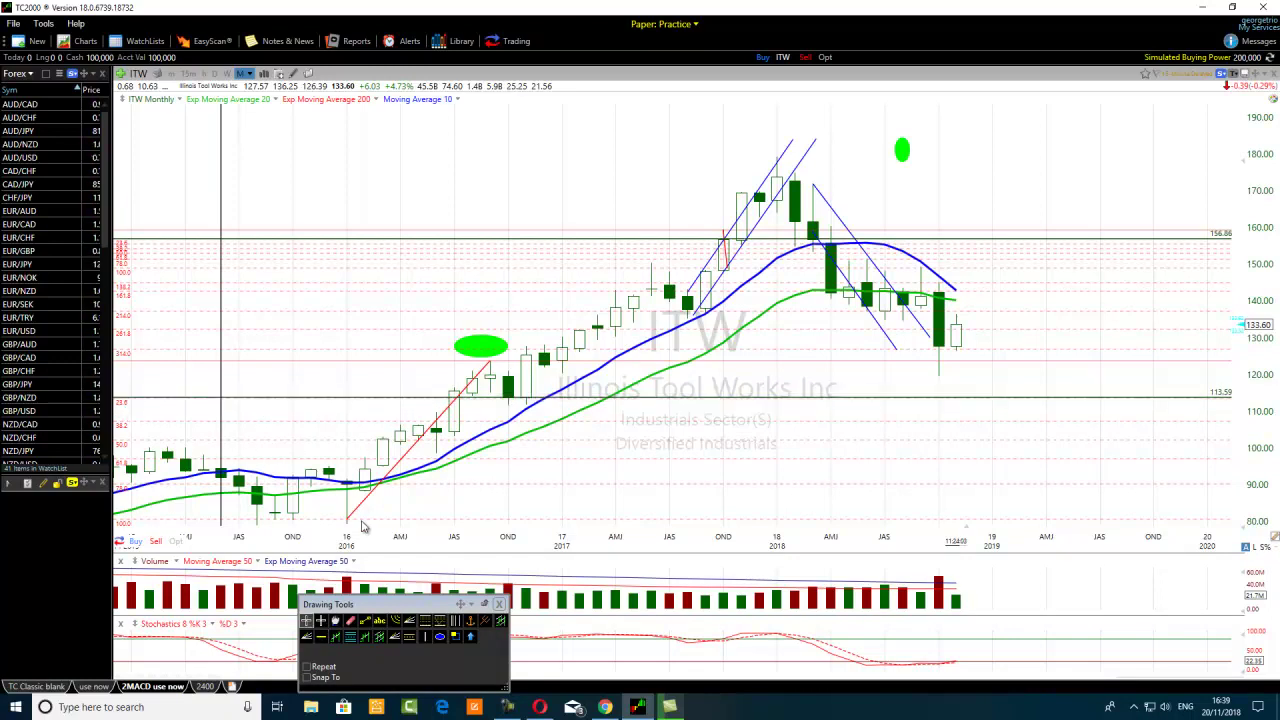
mouse_move(349, 524)
left_mouse_down()
mouse_move(360, 538)
mouse_move(372, 528)
left_mouse_up()
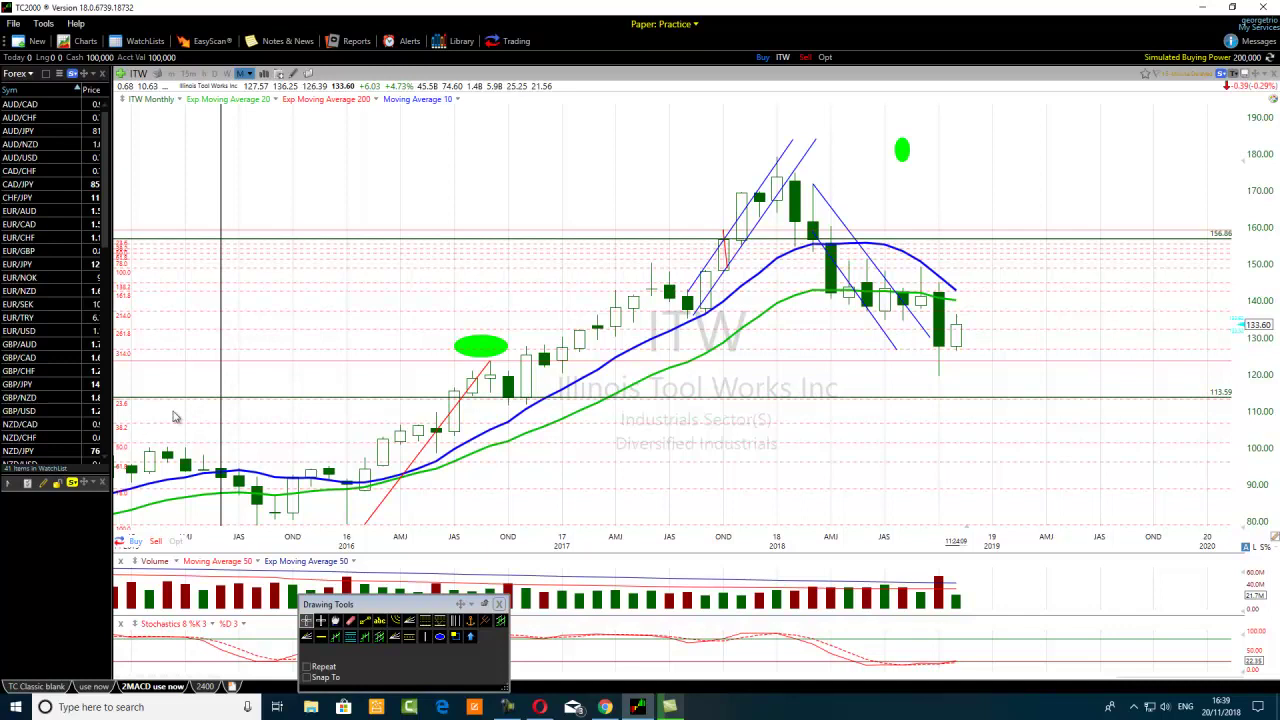
Lower the new horizontal line to 113.01 and change its colour to cyan.
left_click_drag(297, 409, 300, 411)
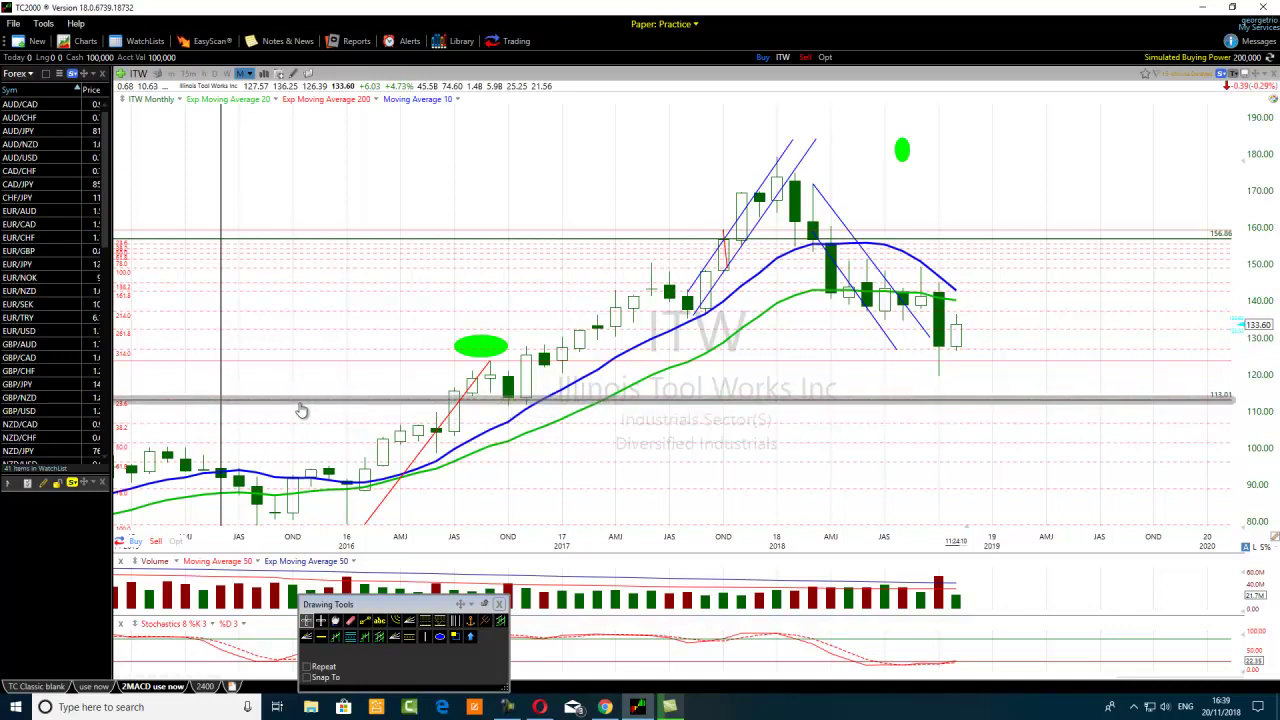
right_click(683, 405)
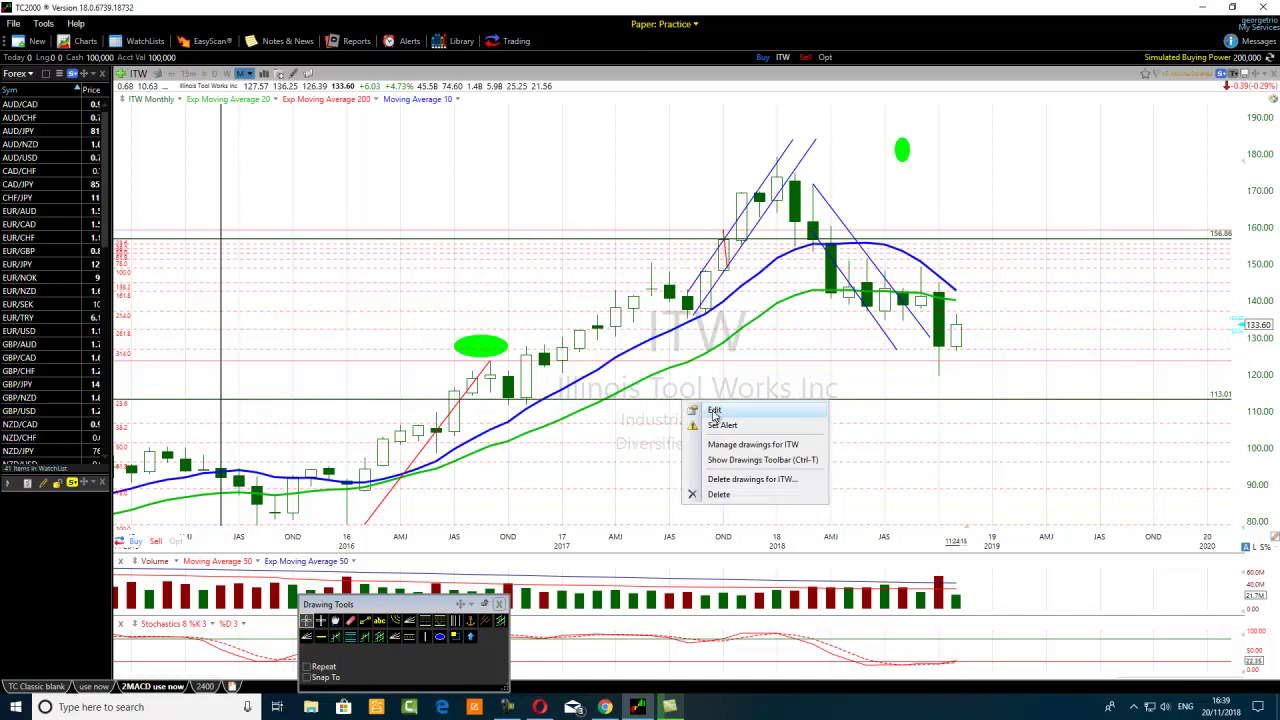
left_click(714, 411)
left_click(839, 451)
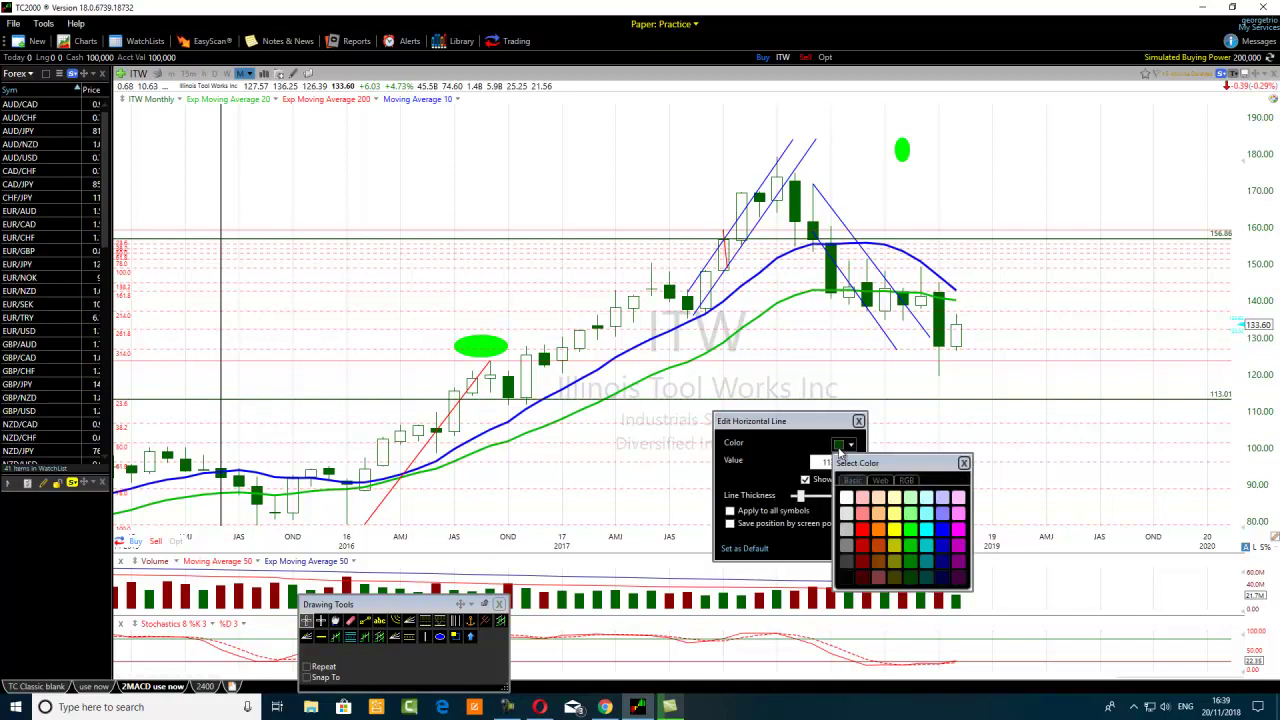
left_click(929, 533)
left_click(848, 544)
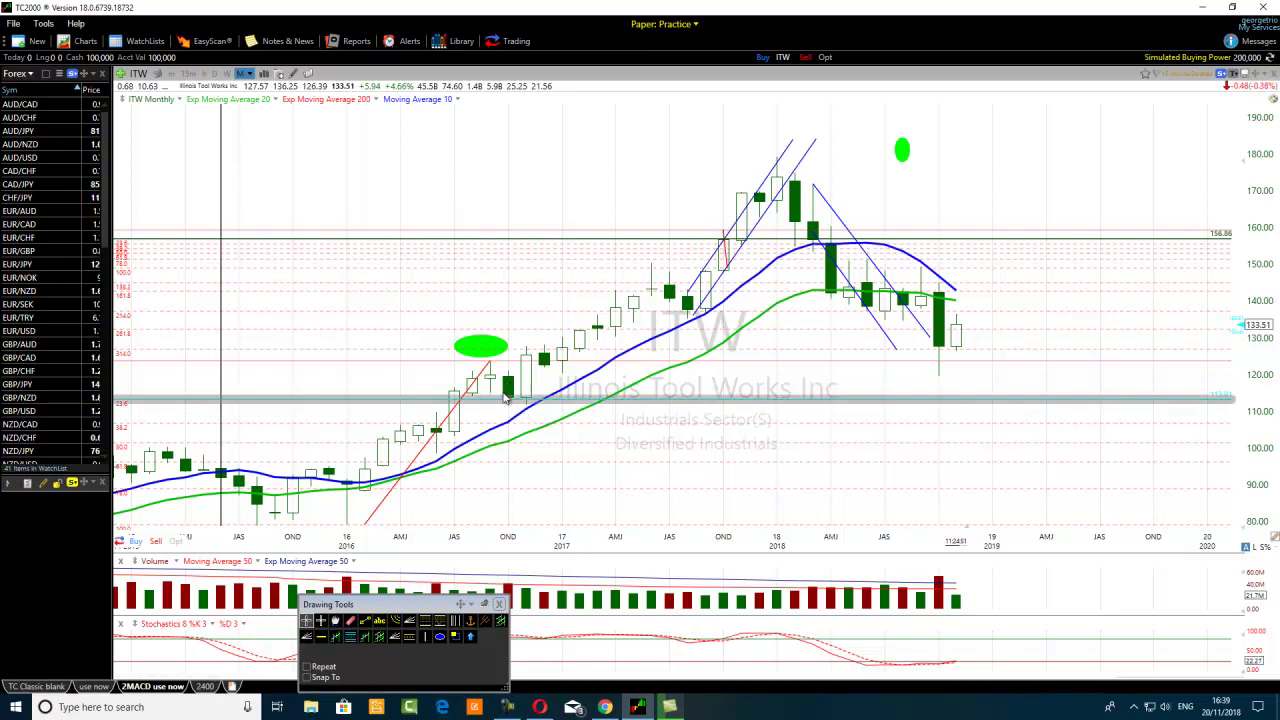
Inspect the October 2016 candle's price data relative to the cyan horizontal line.
left_click_drag(510, 390, 510, 390)
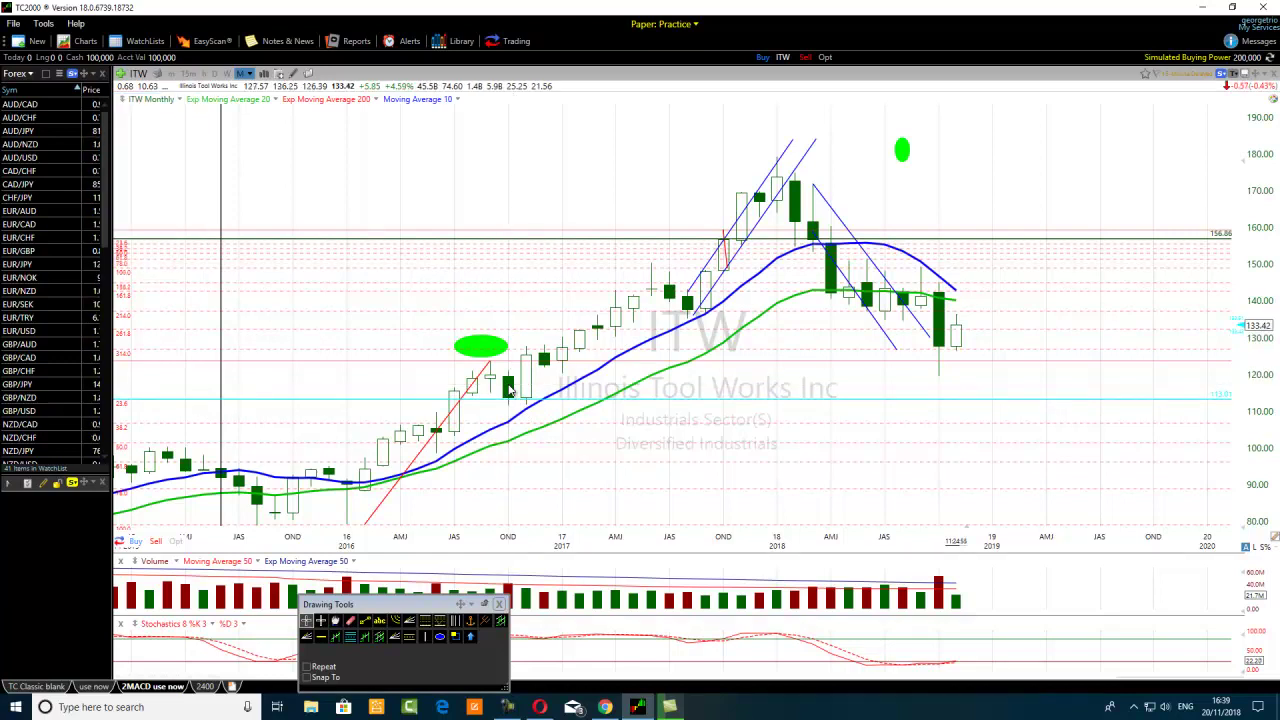
left_click(510, 390)
left_click(517, 399)
left_click(508, 395)
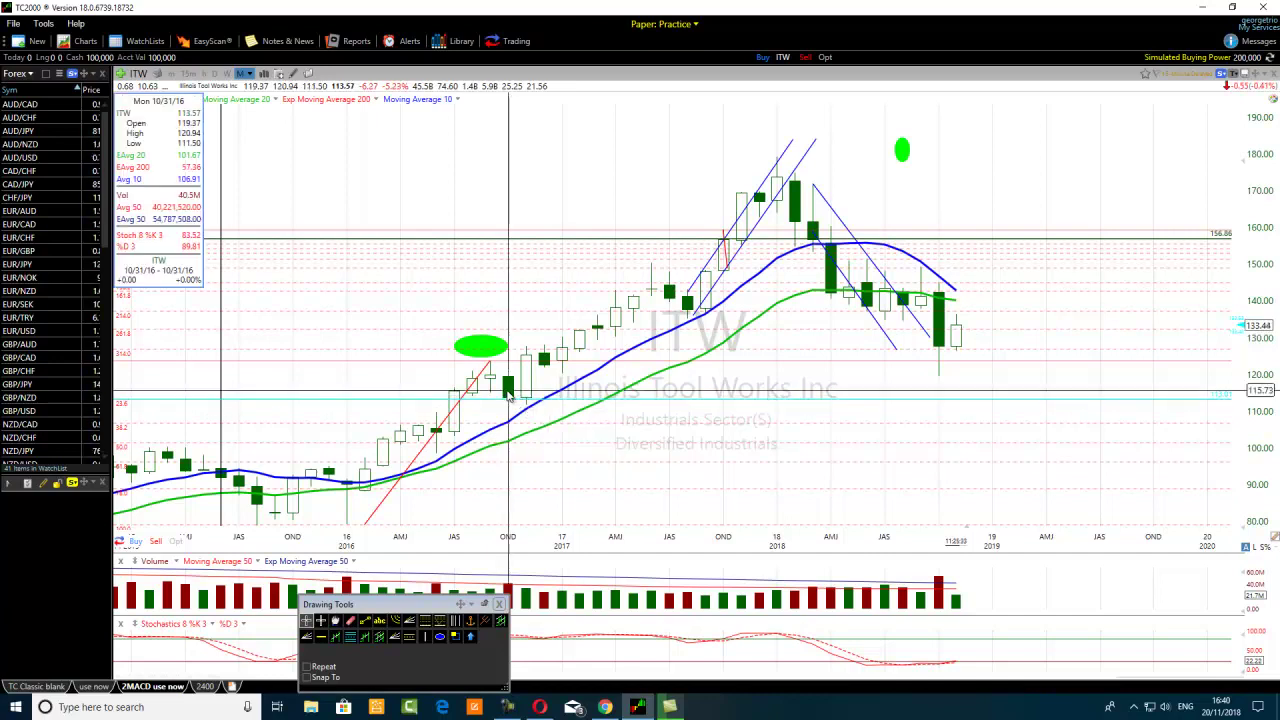
left_click(508, 395)
left_click(508, 396)
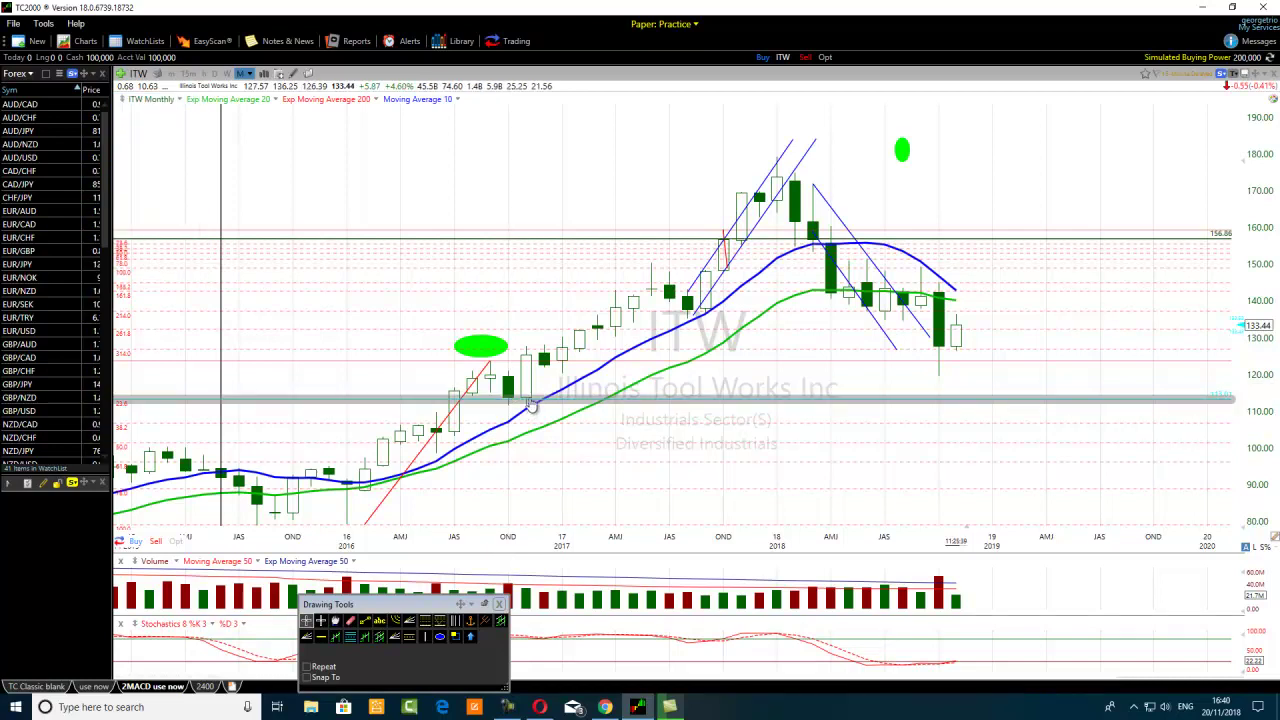
Examine where the November 2016 candle meets the cyan line and the blue 10-period moving average.
scroll(525, 393, "up", 2)
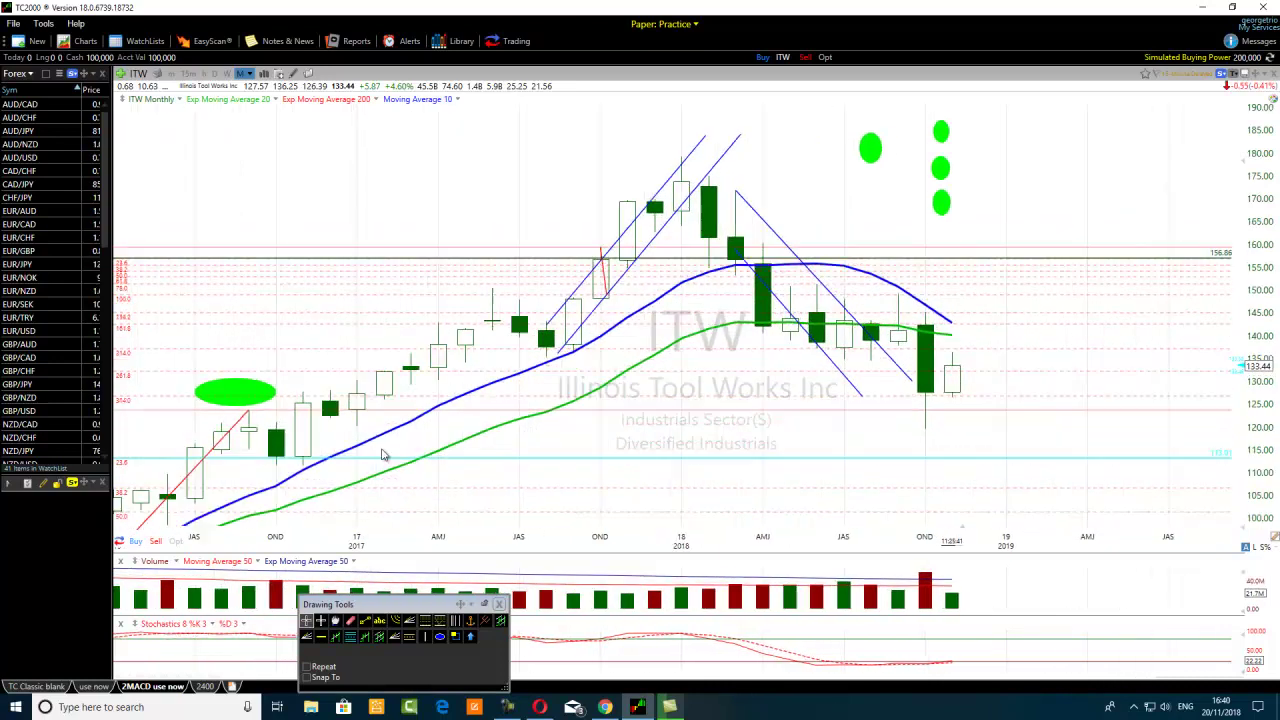
mouse_move(303, 467)
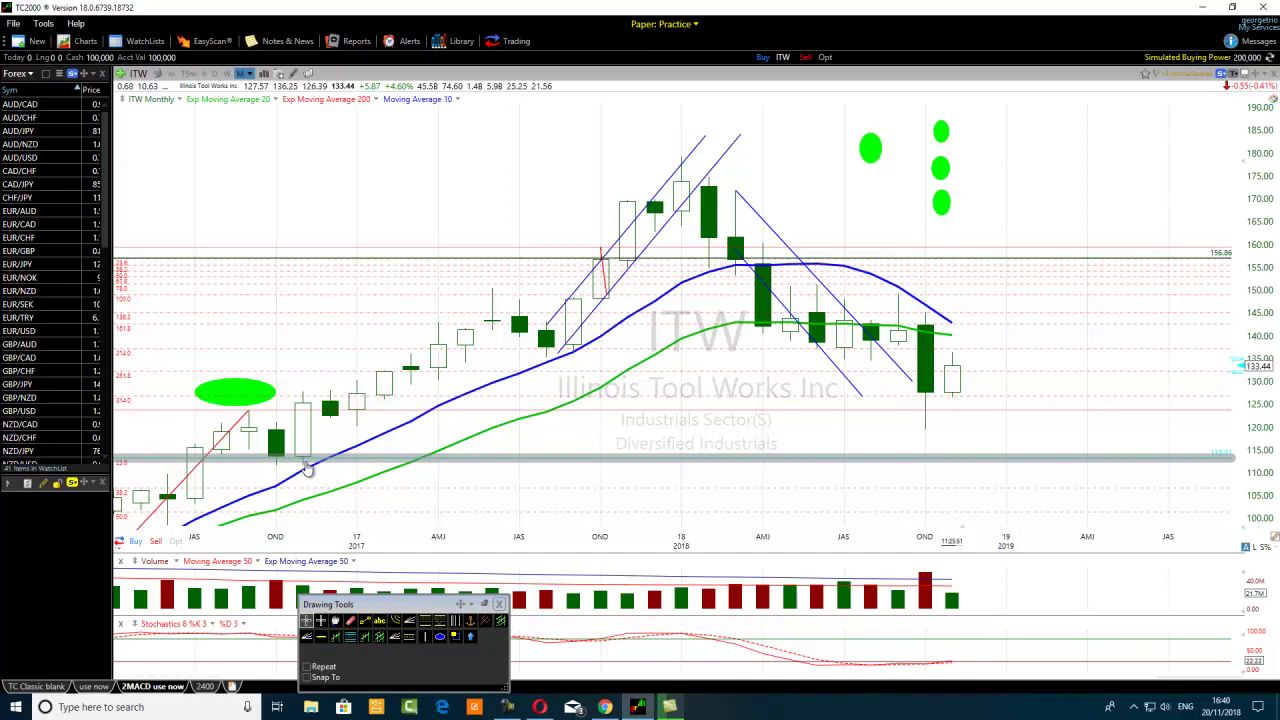
left_click(307, 470)
left_click(300, 459)
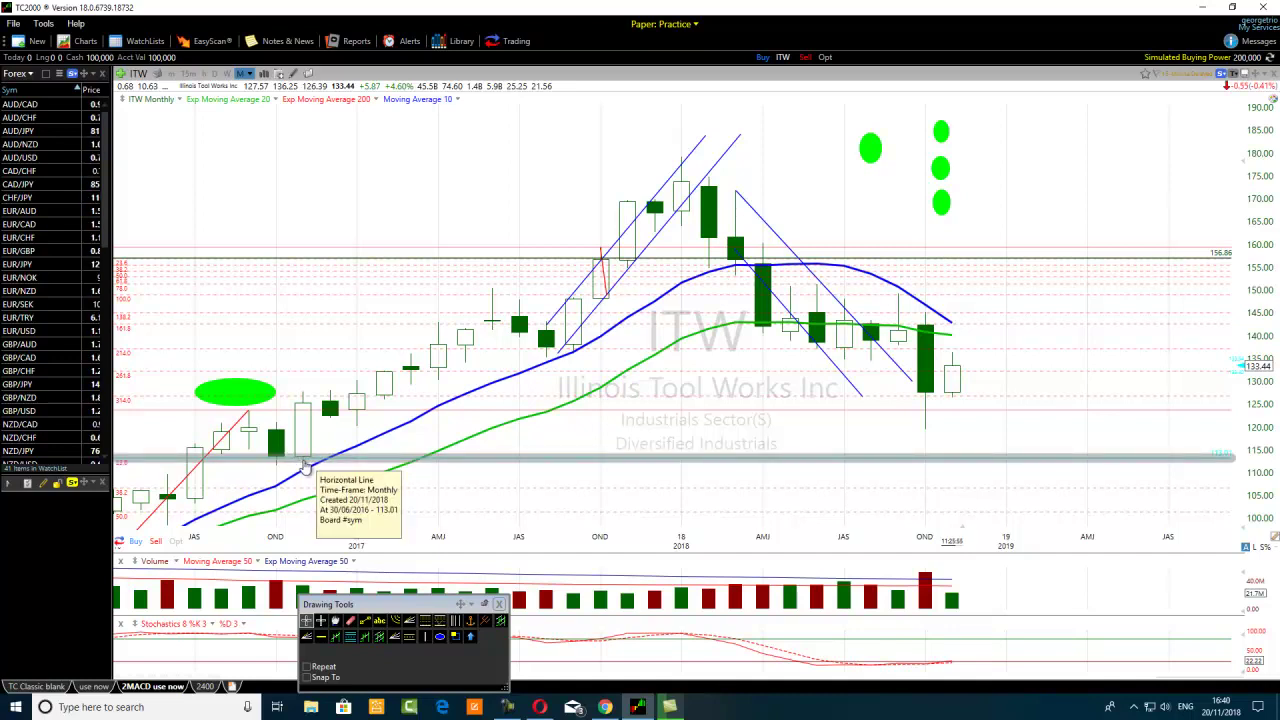
left_click(306, 471)
left_click(305, 459)
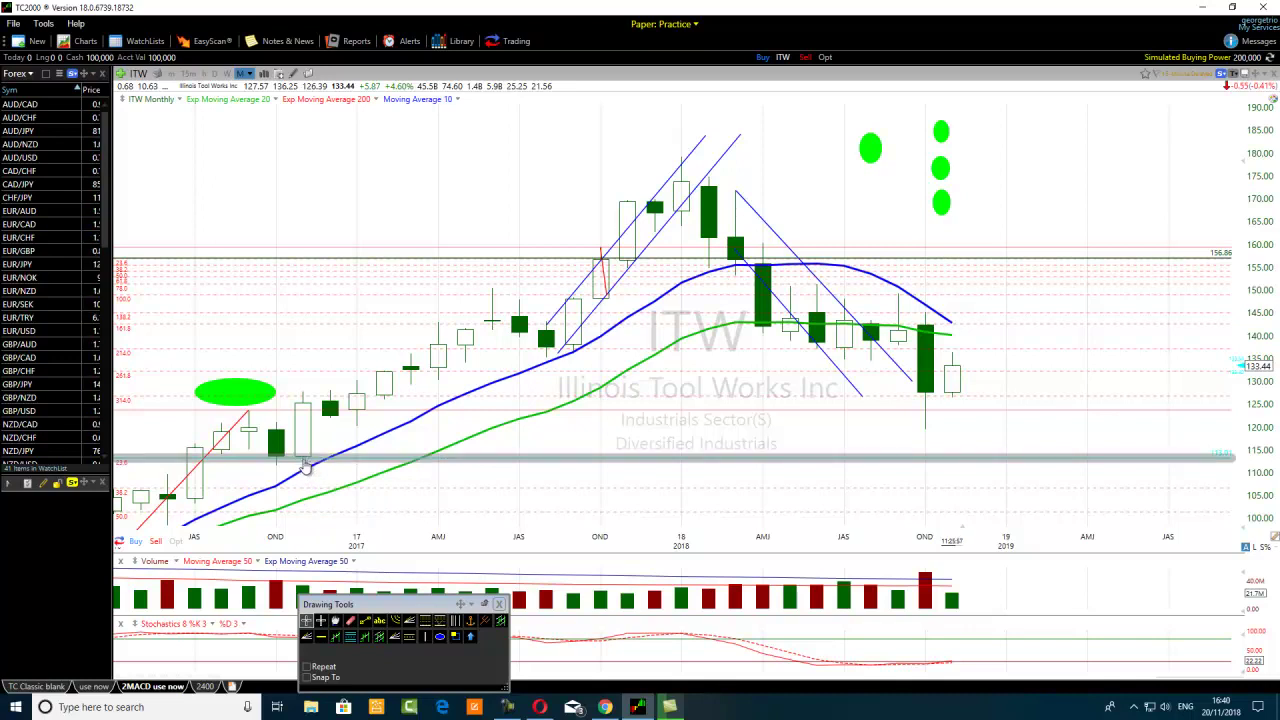
left_click(306, 474)
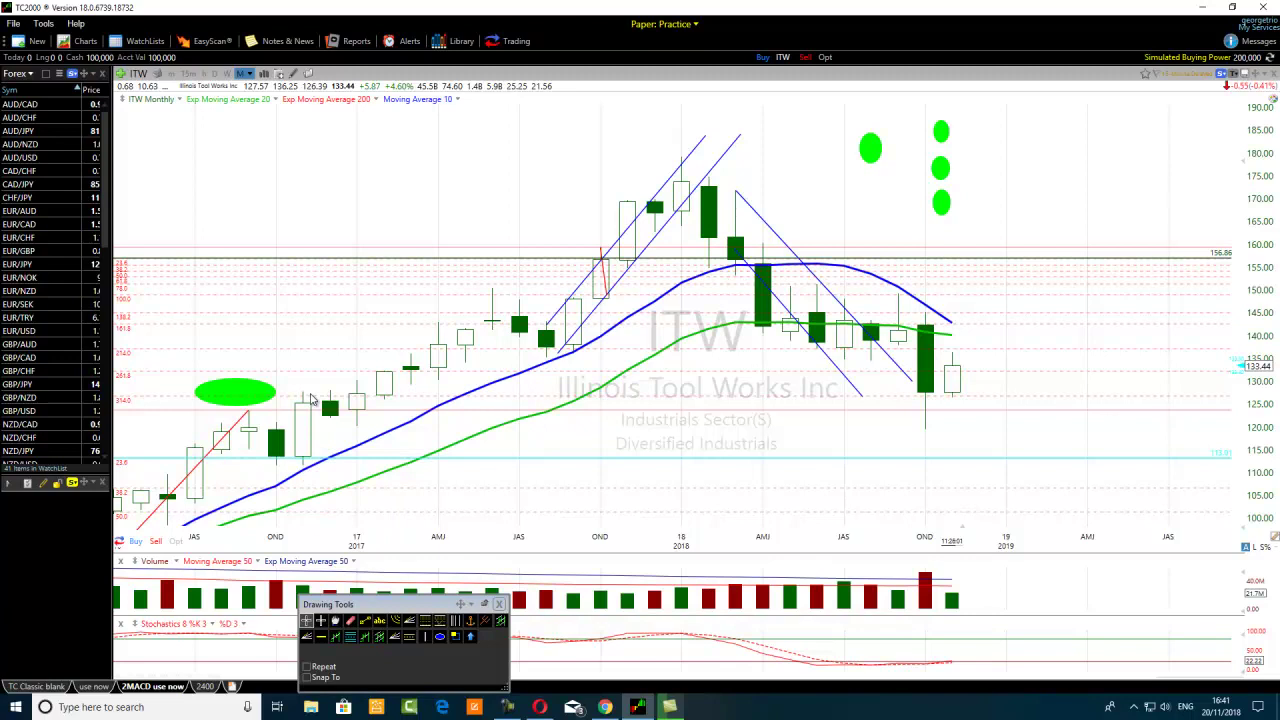
Move the 2016 Fibonacci retracement's high anchor down to about 109.57 at the May 2016 candle.
scroll(253, 445, "down", 2)
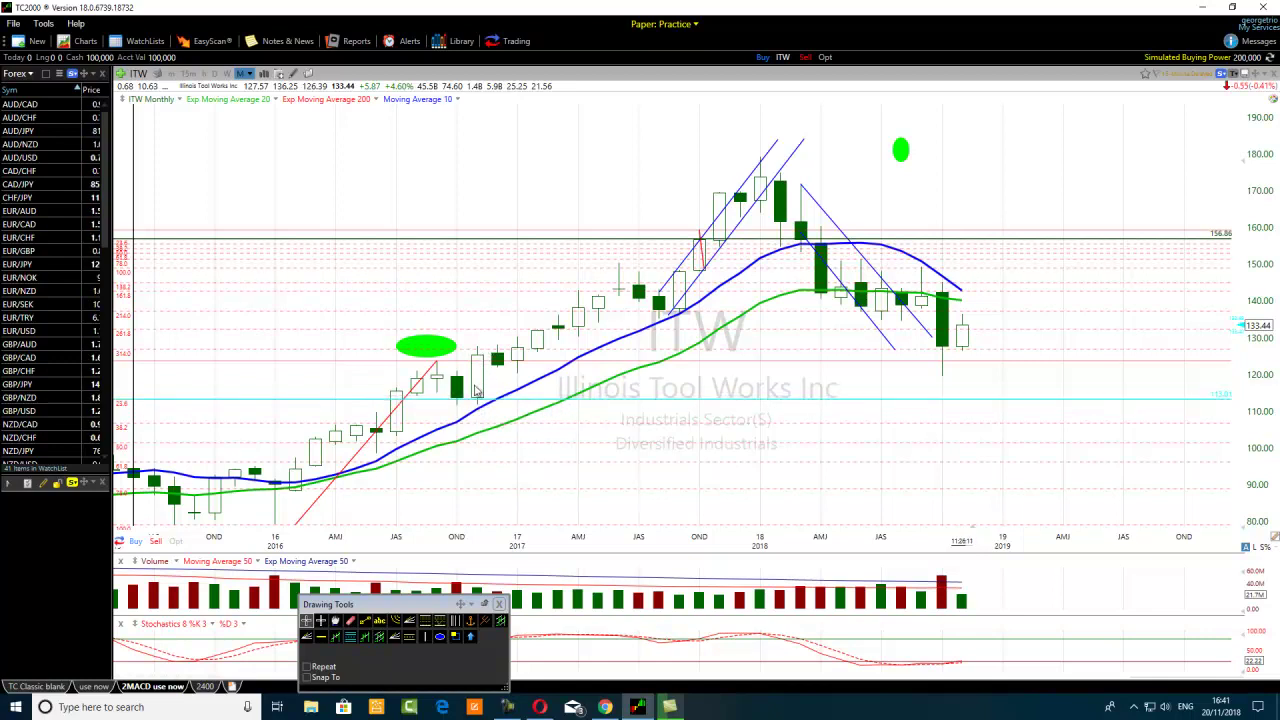
left_click_drag(435, 364, 372, 418)
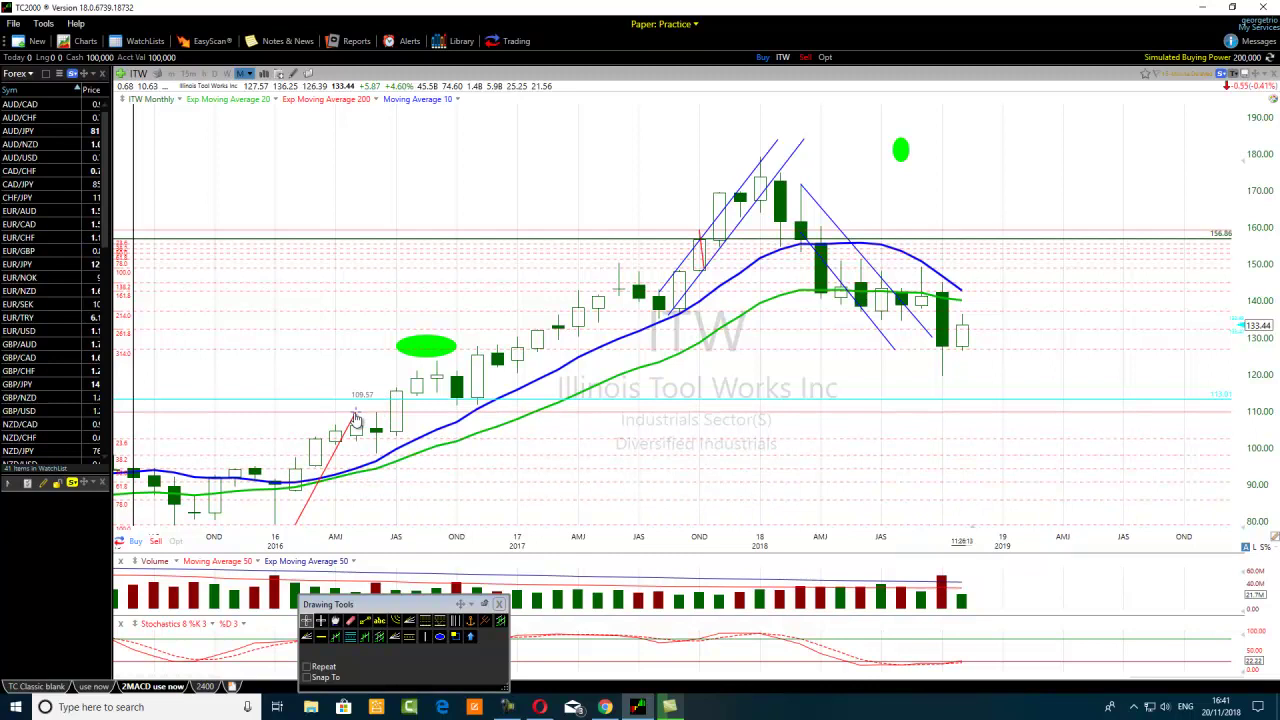
scroll(340, 550, "down", 2)
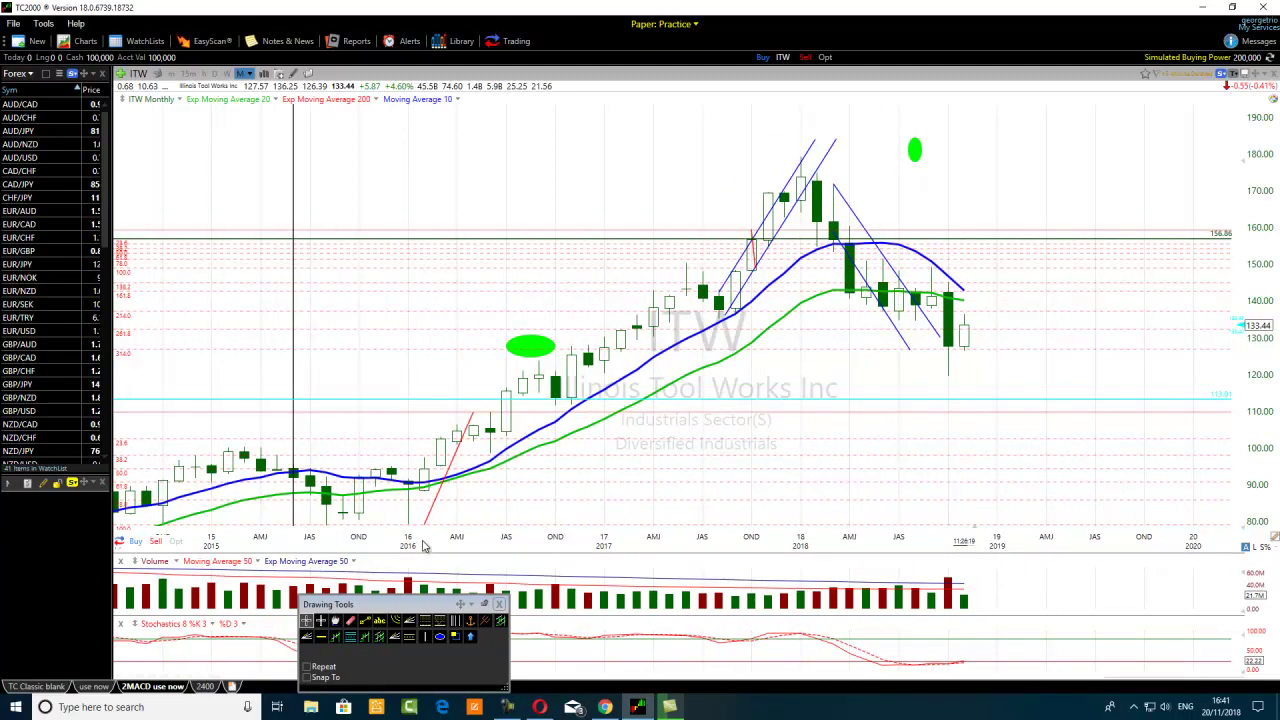
left_click_drag(476, 418, 460, 432)
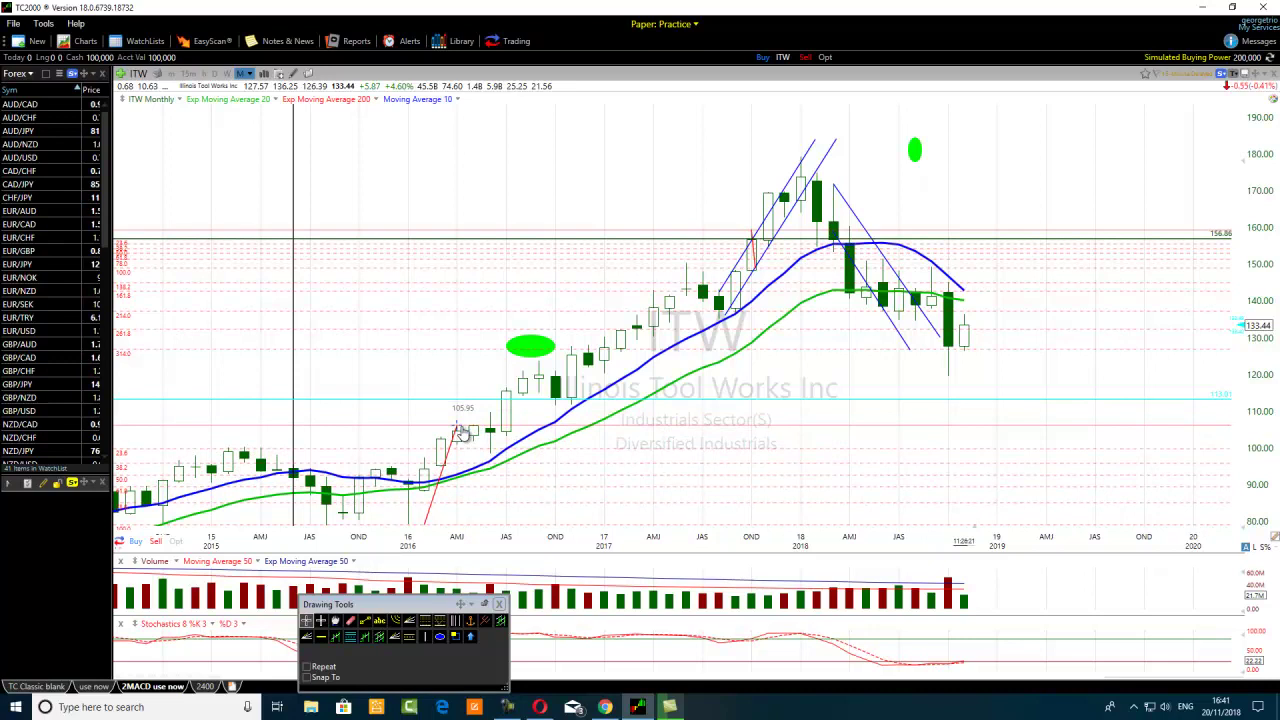
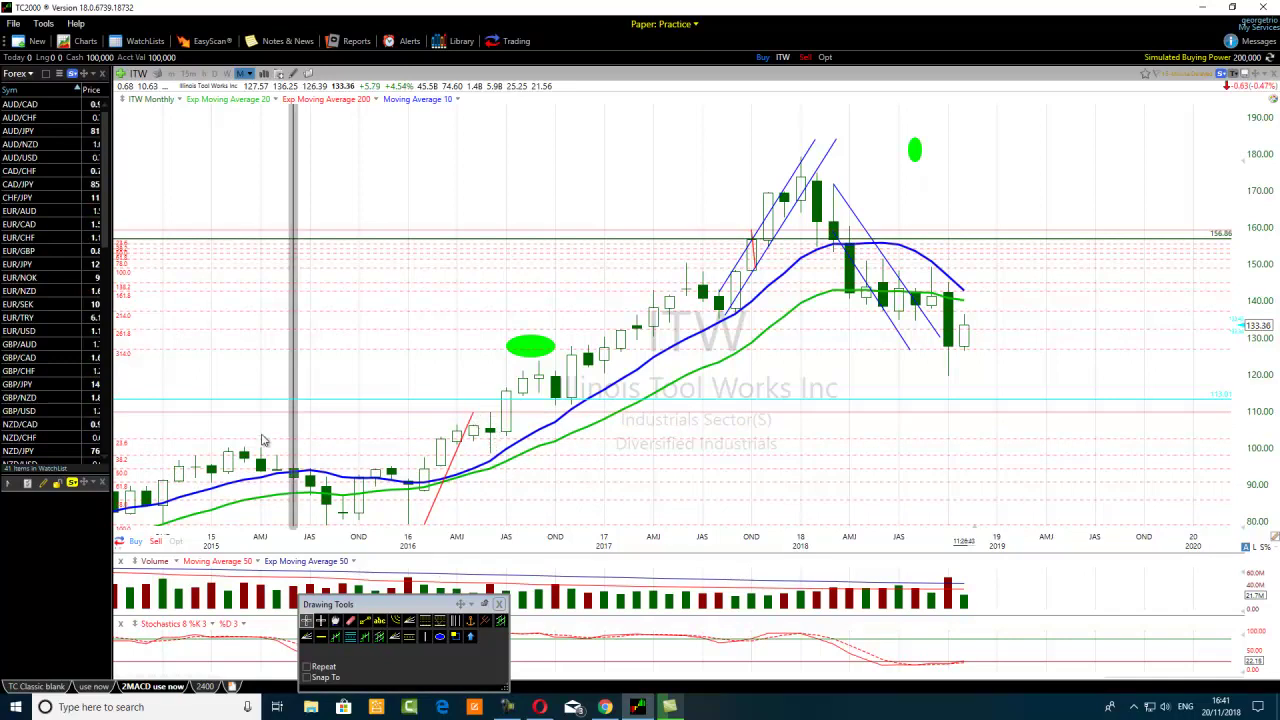
Draw a horizontal line at 97.98 under the June 2016 candle's low.
mouse_move(124, 446)
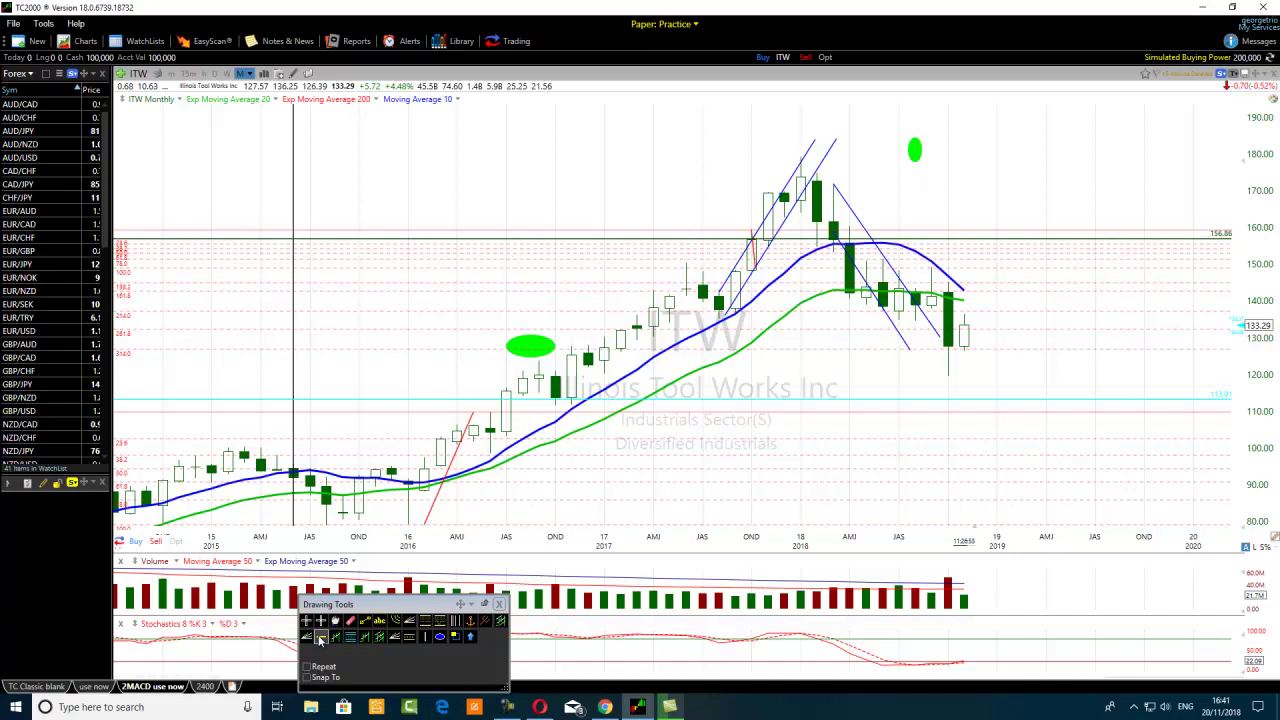
left_click(320, 638)
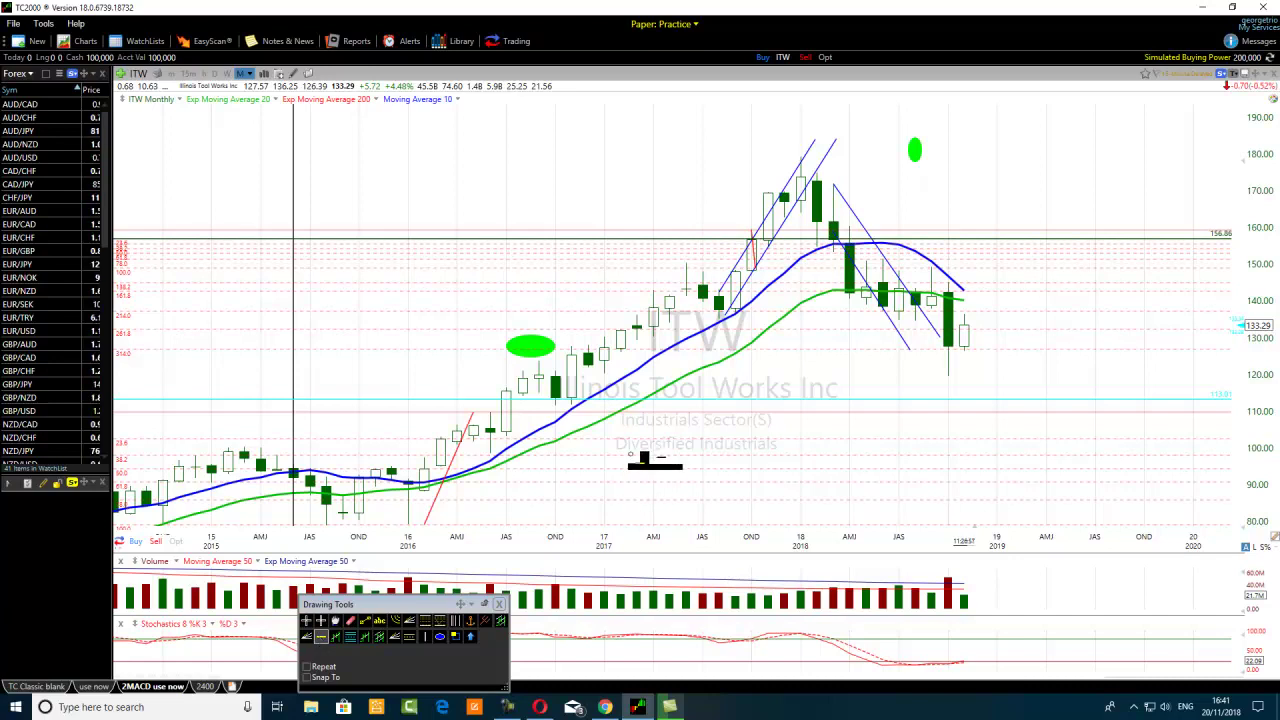
left_click(500, 455)
left_click_drag(476, 461, 497, 458)
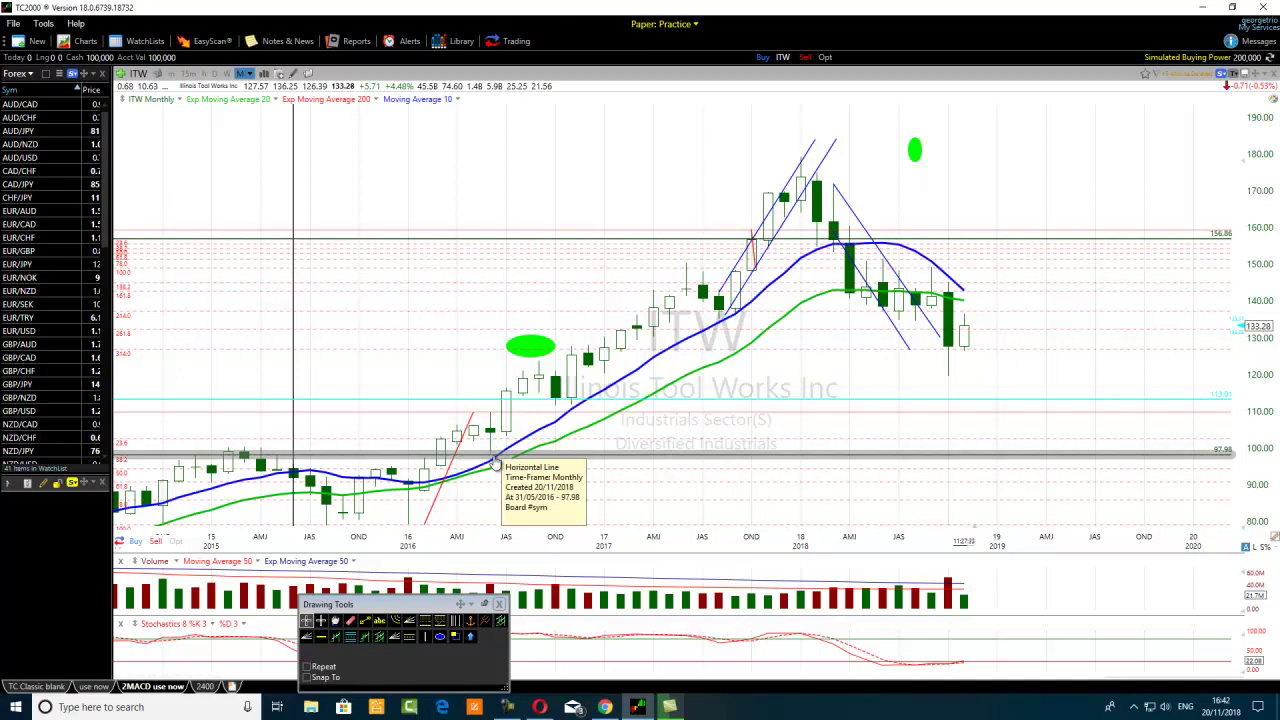
Change the colour of the horizontal line at the June 2016 low to magenta and examine the June 2016 candle.
scroll(455, 495, "up", 2)
scroll(400, 498, "up", 1)
scroll(304, 504, "down", 2)
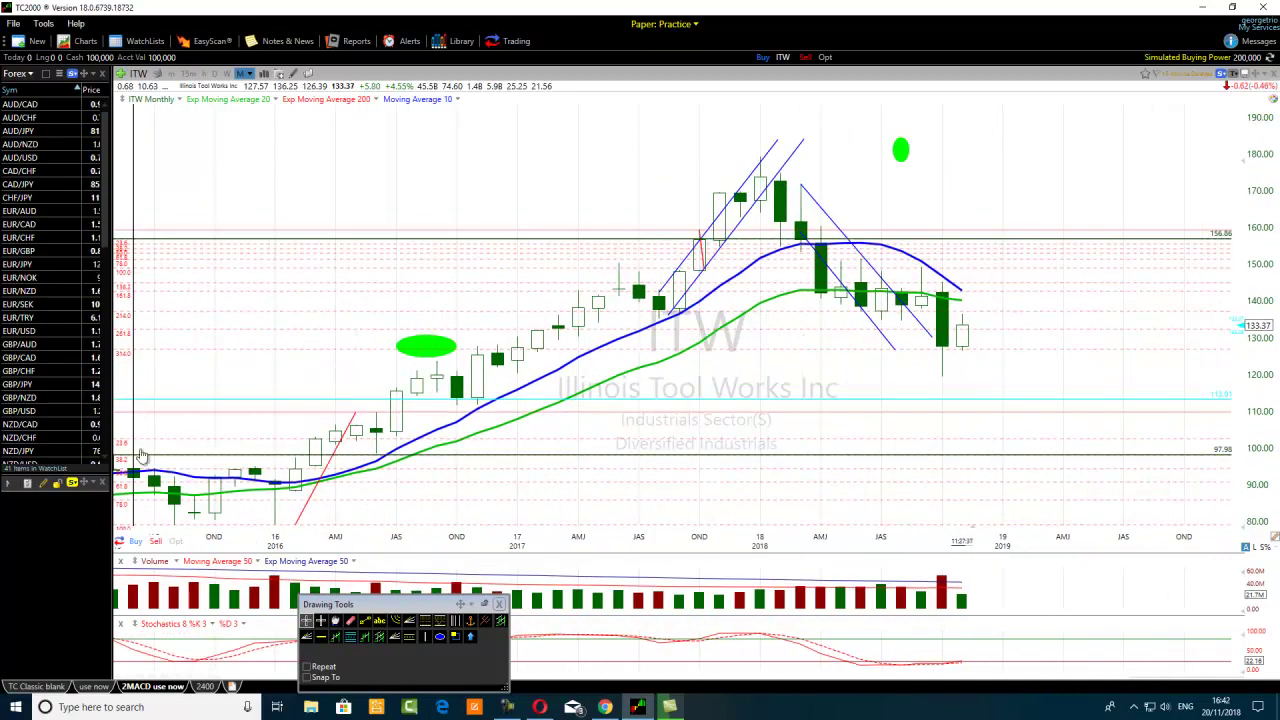
right_click(487, 462)
left_click(520, 465)
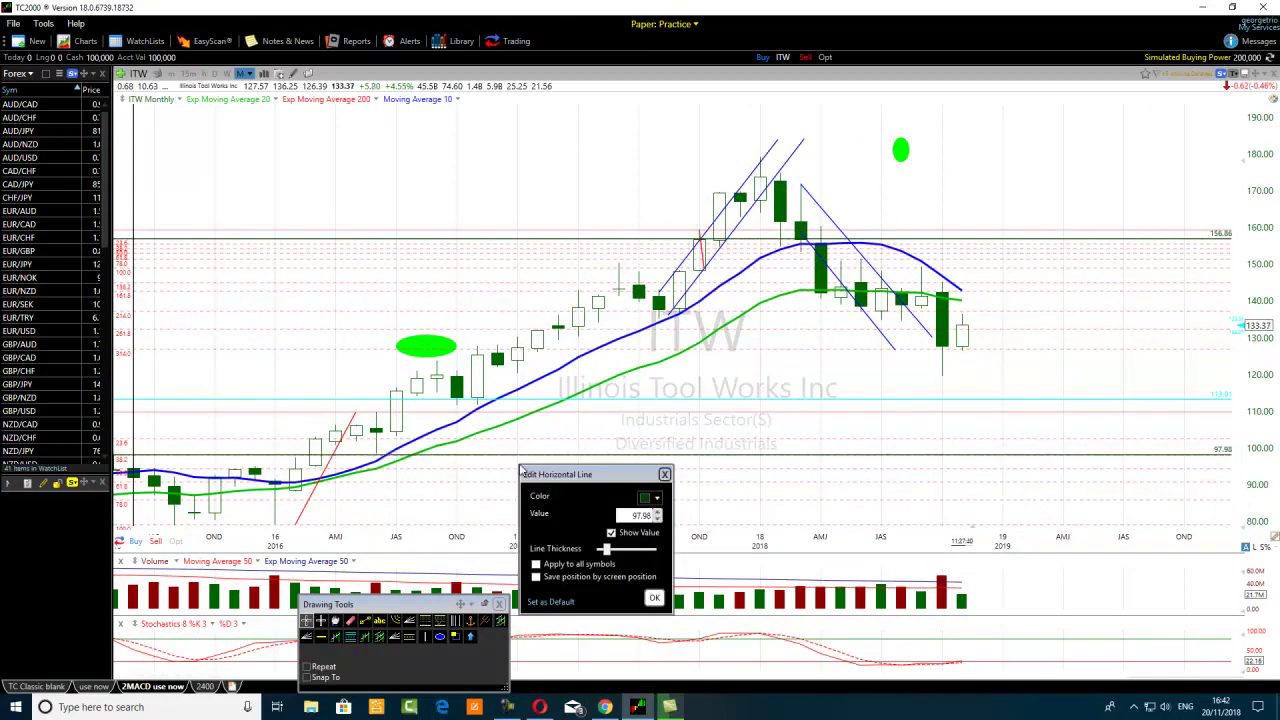
left_click(652, 497)
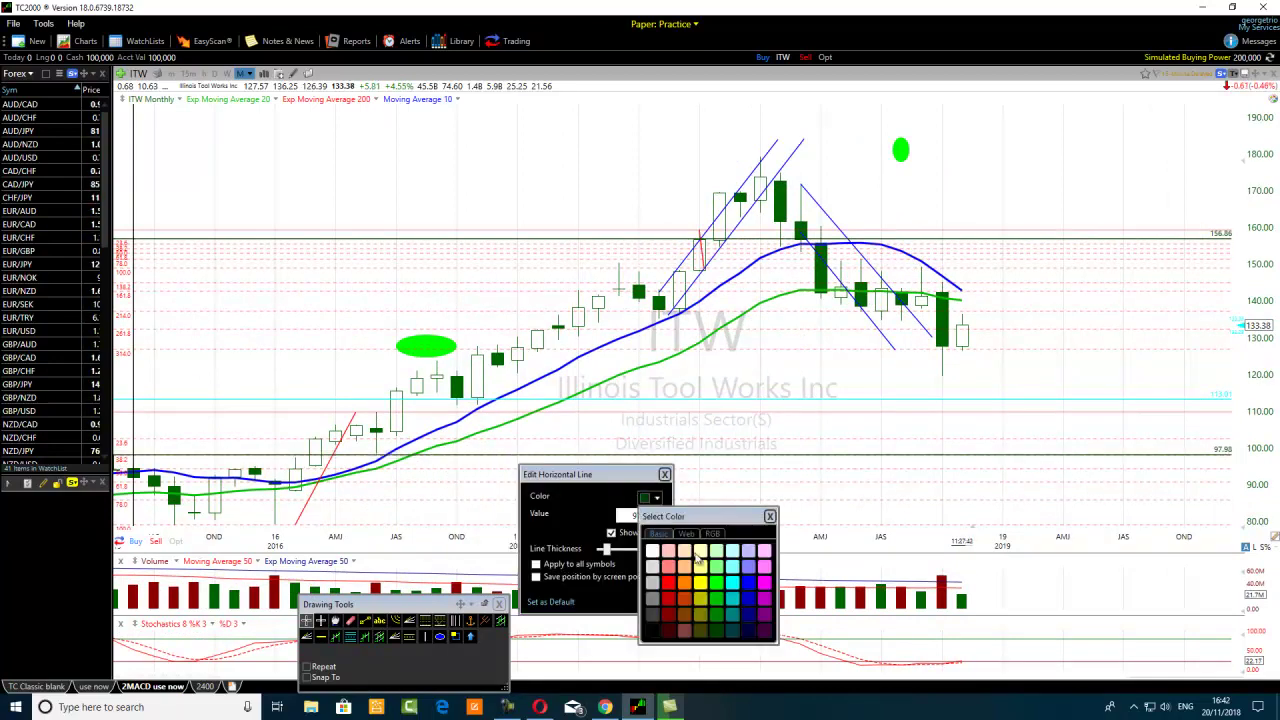
left_click(765, 583)
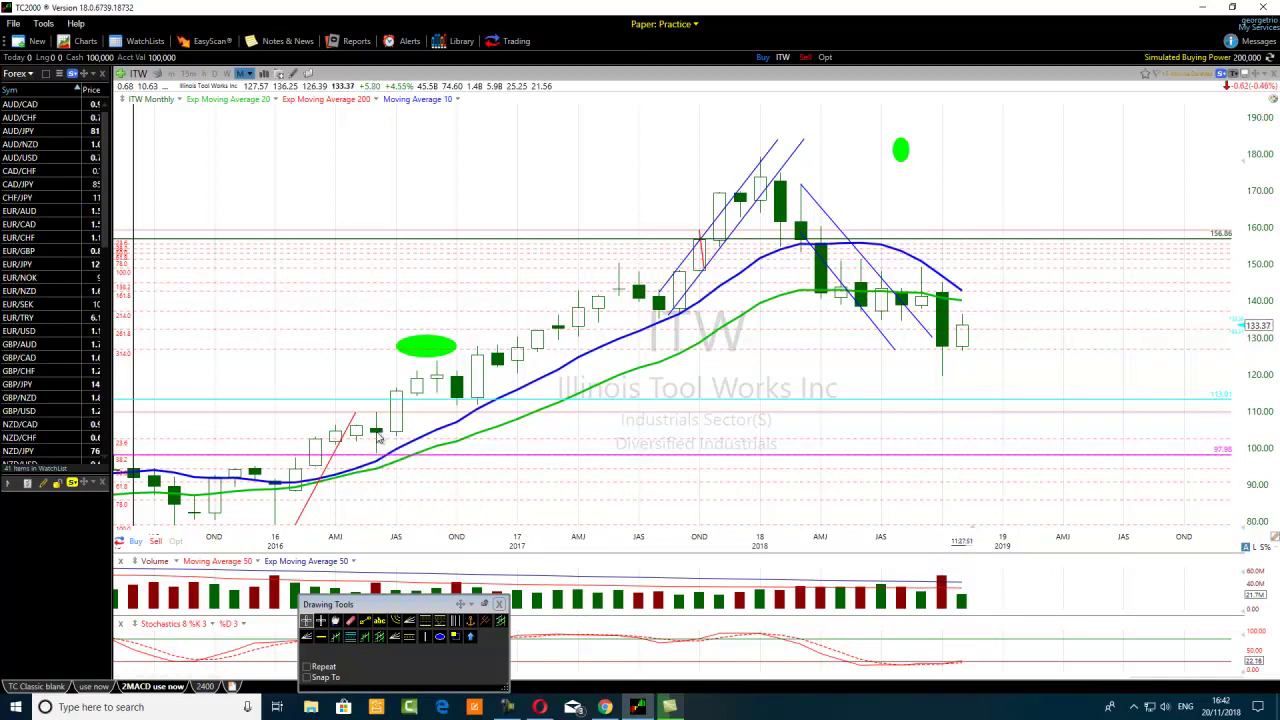
left_click(378, 438)
left_click(378, 438)
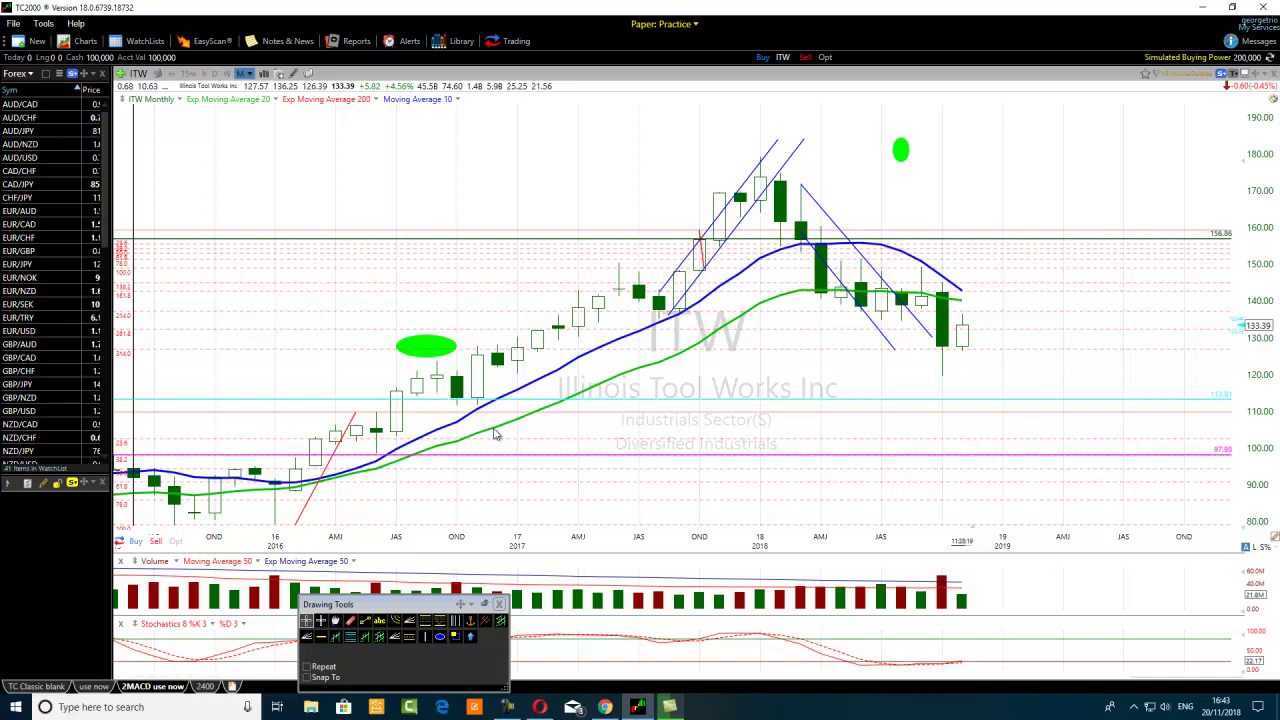
Shift the early-2016 Fibonacci retracement over to late 2016 and erase the other retracement at the October 2017 candles.
scroll(526, 431, "down", 3)
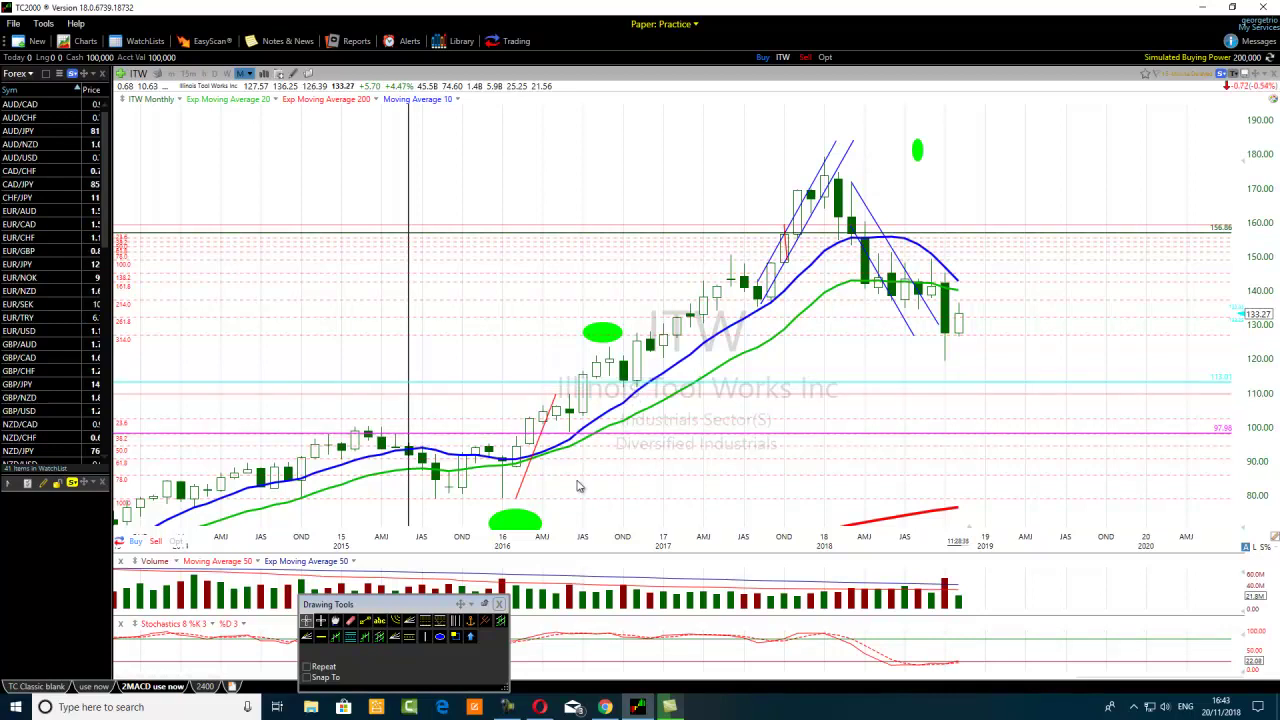
mouse_move(541, 454)
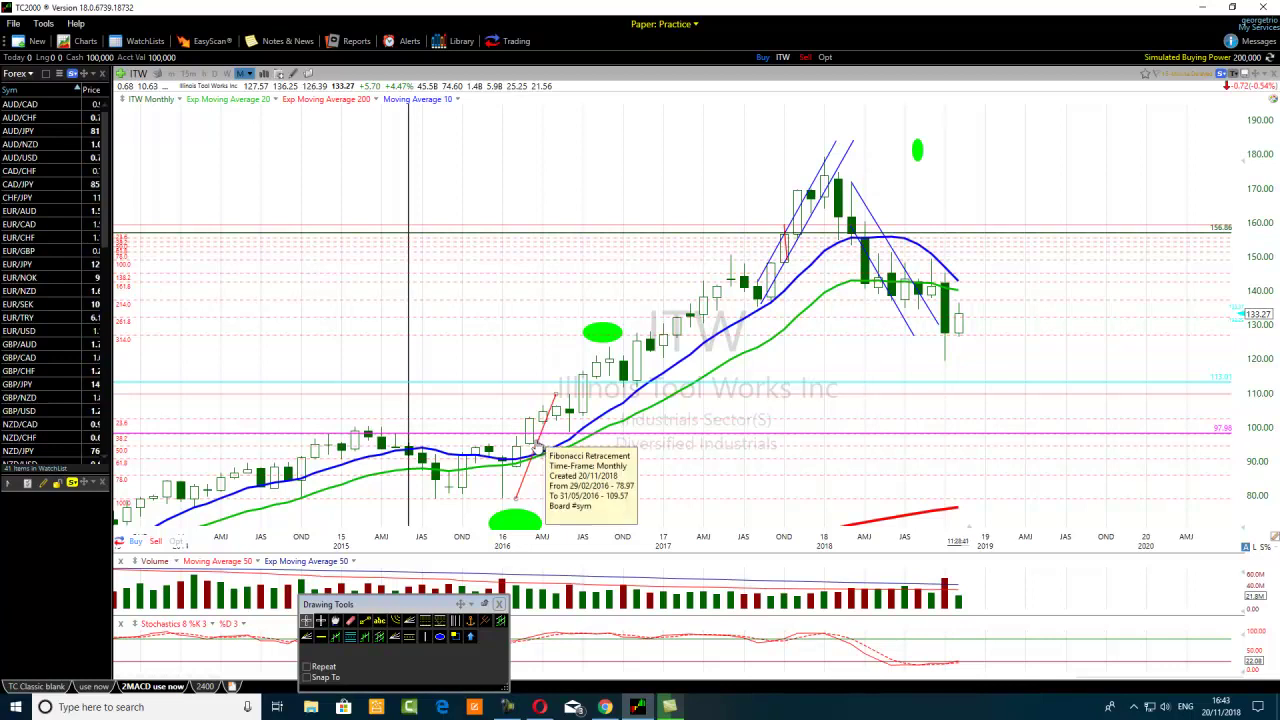
mouse_move(538, 450)
left_mouse_down()
mouse_move(612, 418)
mouse_move(740, 400)
mouse_move(716, 311)
mouse_move(615, 473)
left_mouse_up()
left_click(350, 620)
key("Delete")
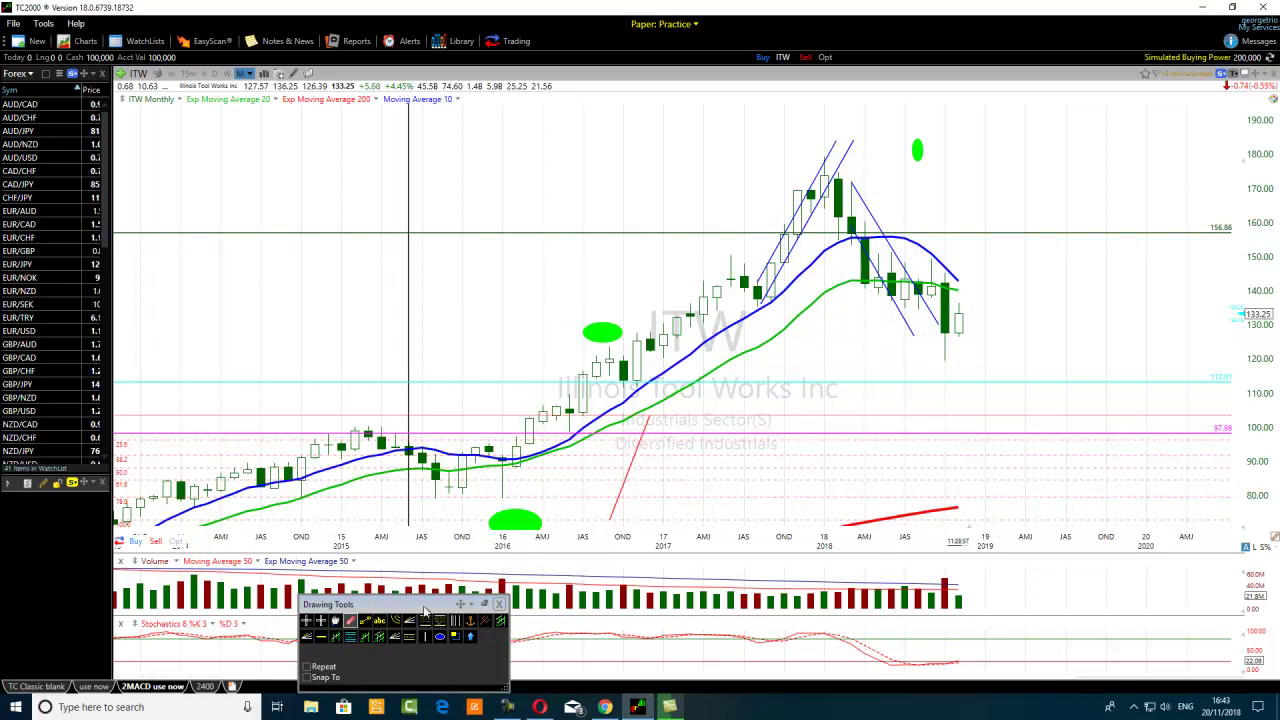
left_click(306, 621)
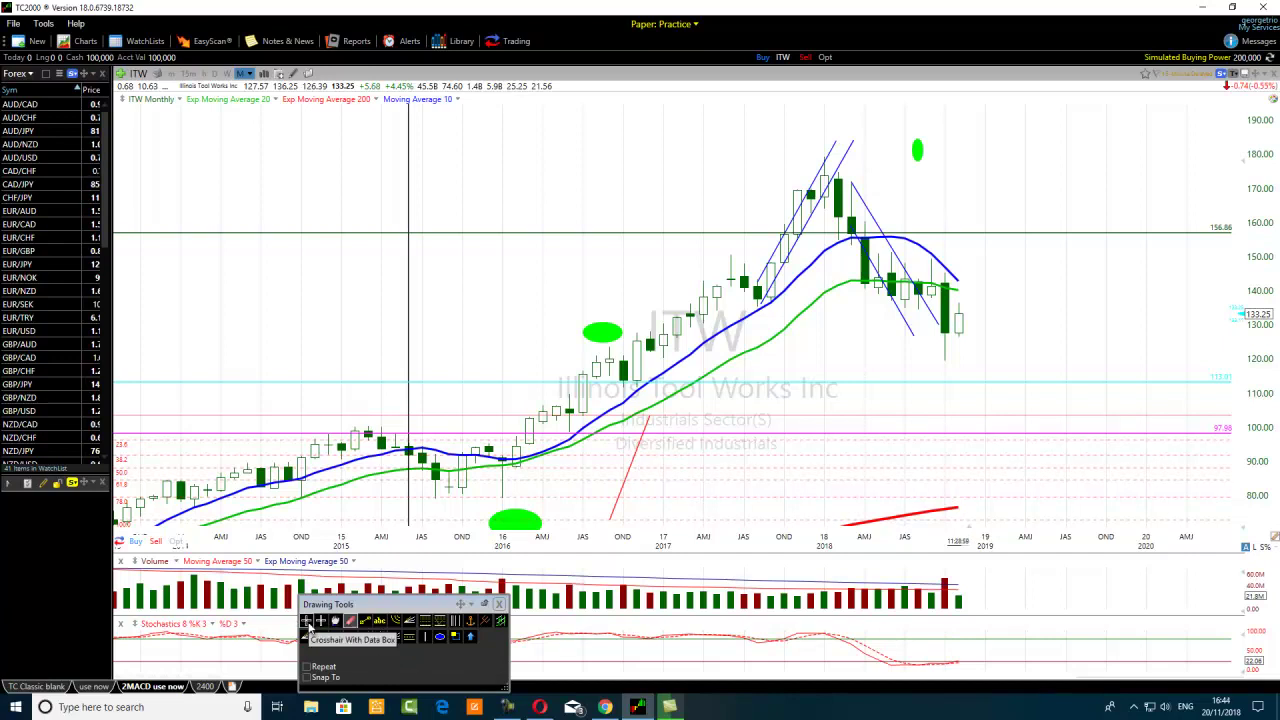
Reposition the remaining Fibonacci retracement for the 2017 swing, with its high anchor at 150.64 and its low anchor level with the November 2016 low.
left_click_drag(643, 445, 717, 340)
left_click_drag(735, 287, 717, 262)
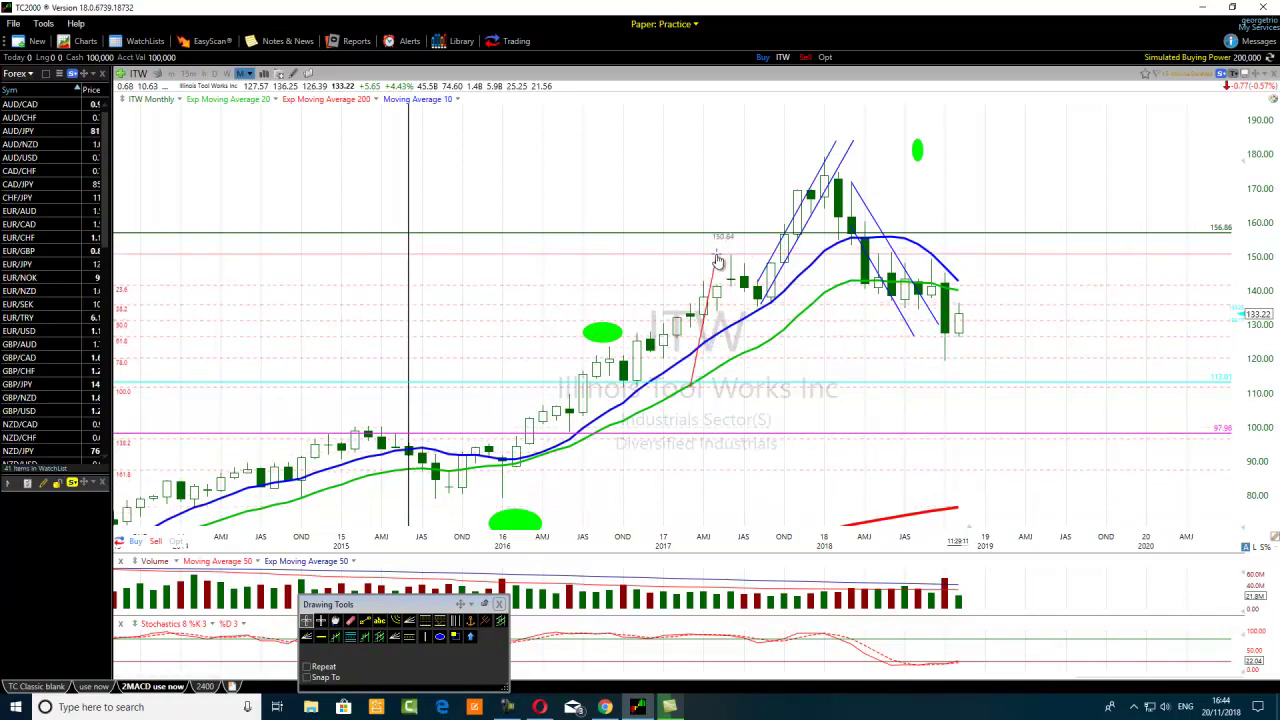
left_click_drag(690, 388, 690, 391)
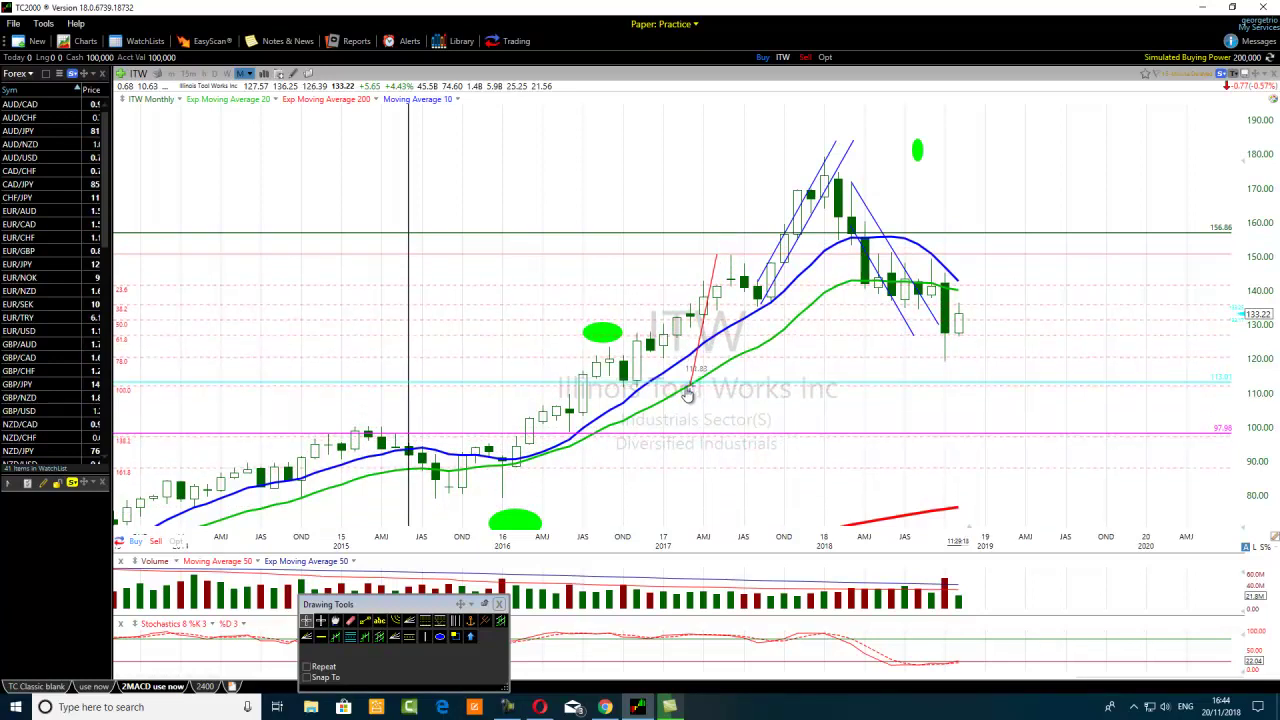
left_click_drag(688, 395, 689, 388)
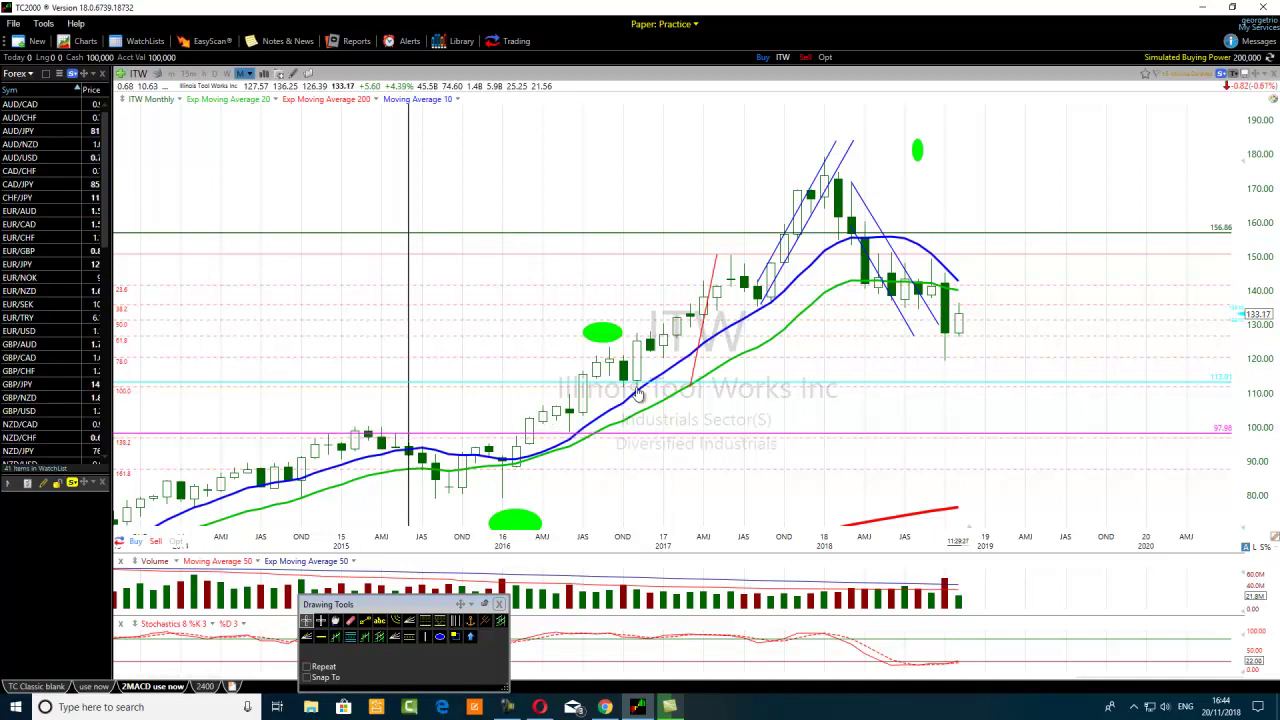
Move one green ellipse under the November 2016 low and the other above the mid-2017 high.
left_click(609, 338)
left_click_drag(609, 338, 643, 398)
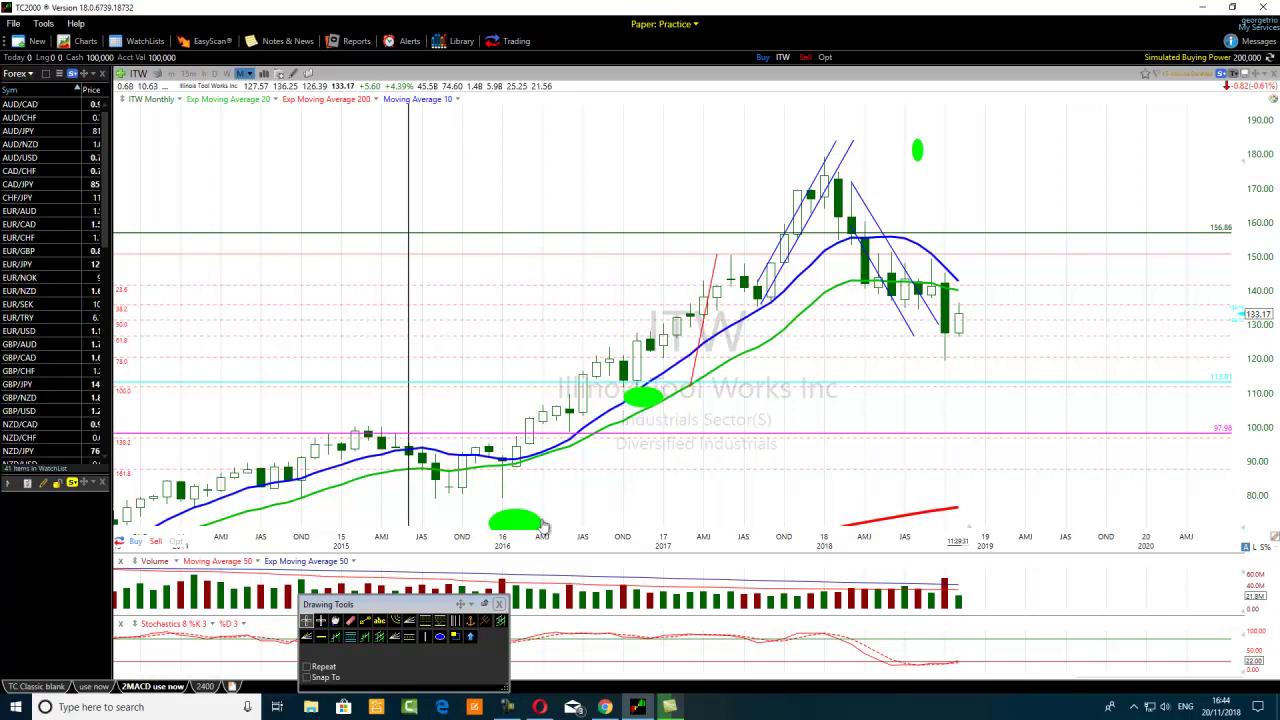
left_click_drag(517, 520, 717, 240)
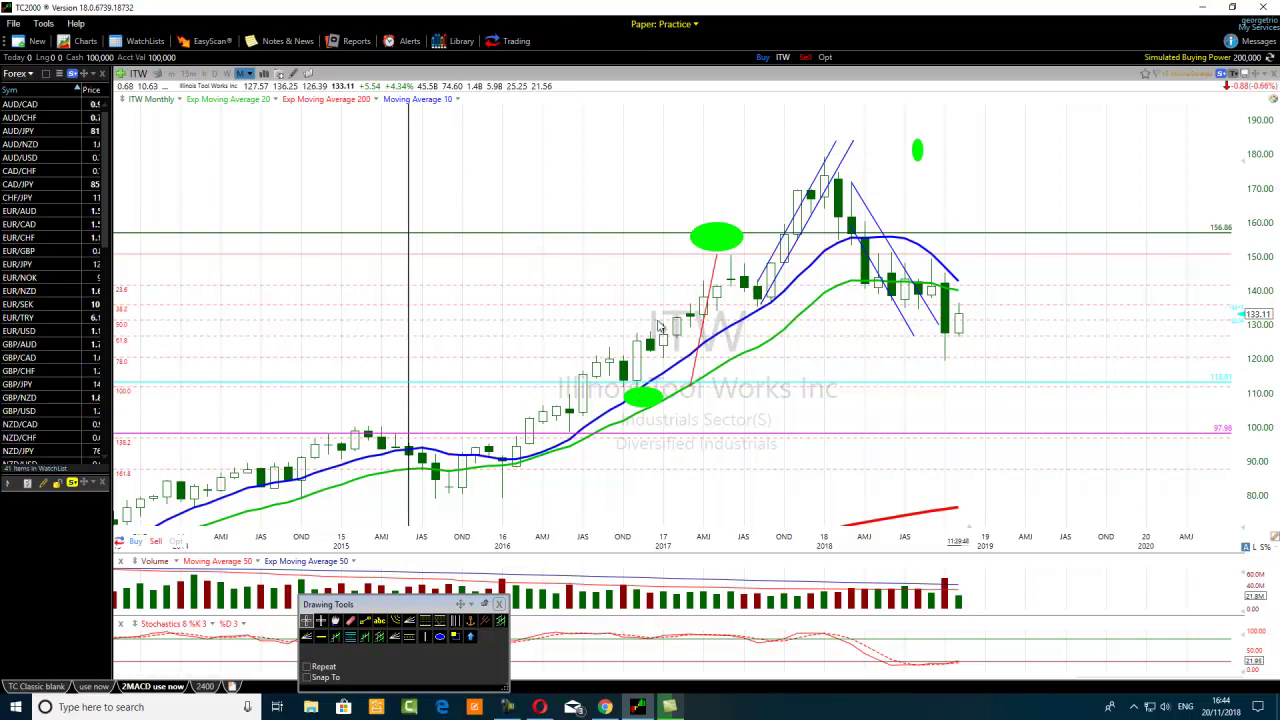
Draw a horizontal line and place it at 135.62, under the August 2017 pullback candle.
left_click(733, 290)
left_click(320, 637)
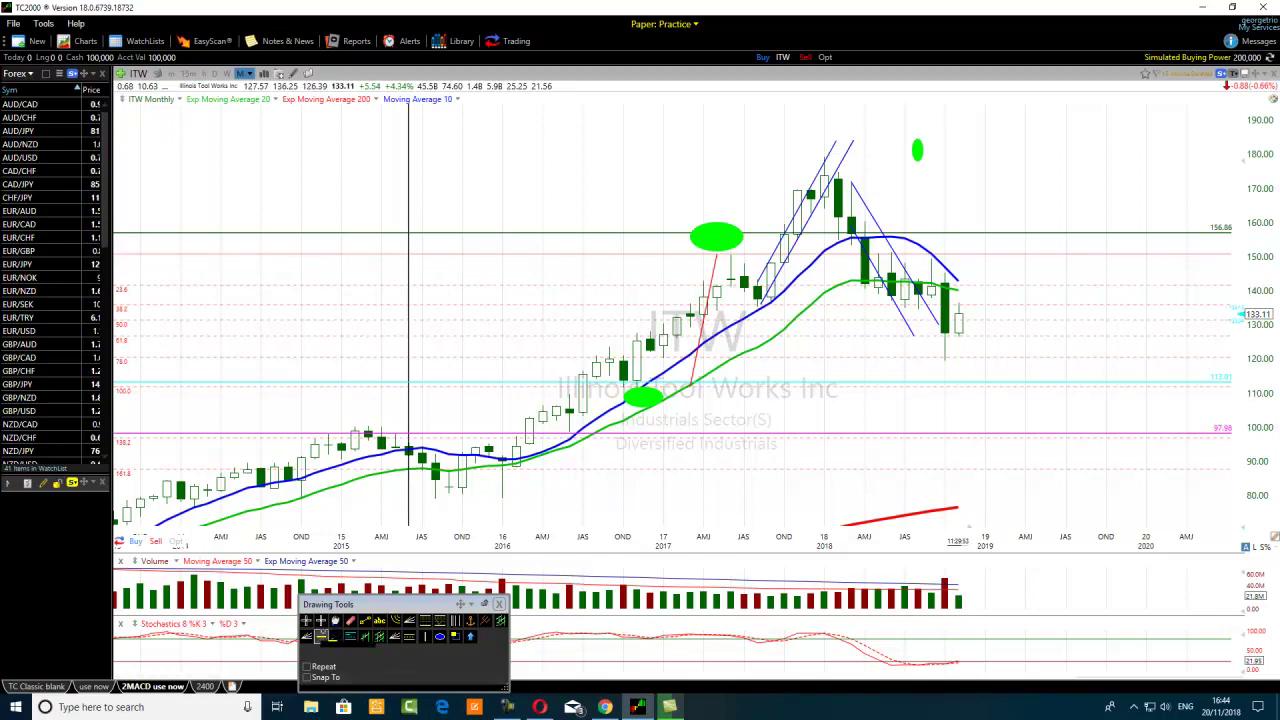
left_click(662, 289)
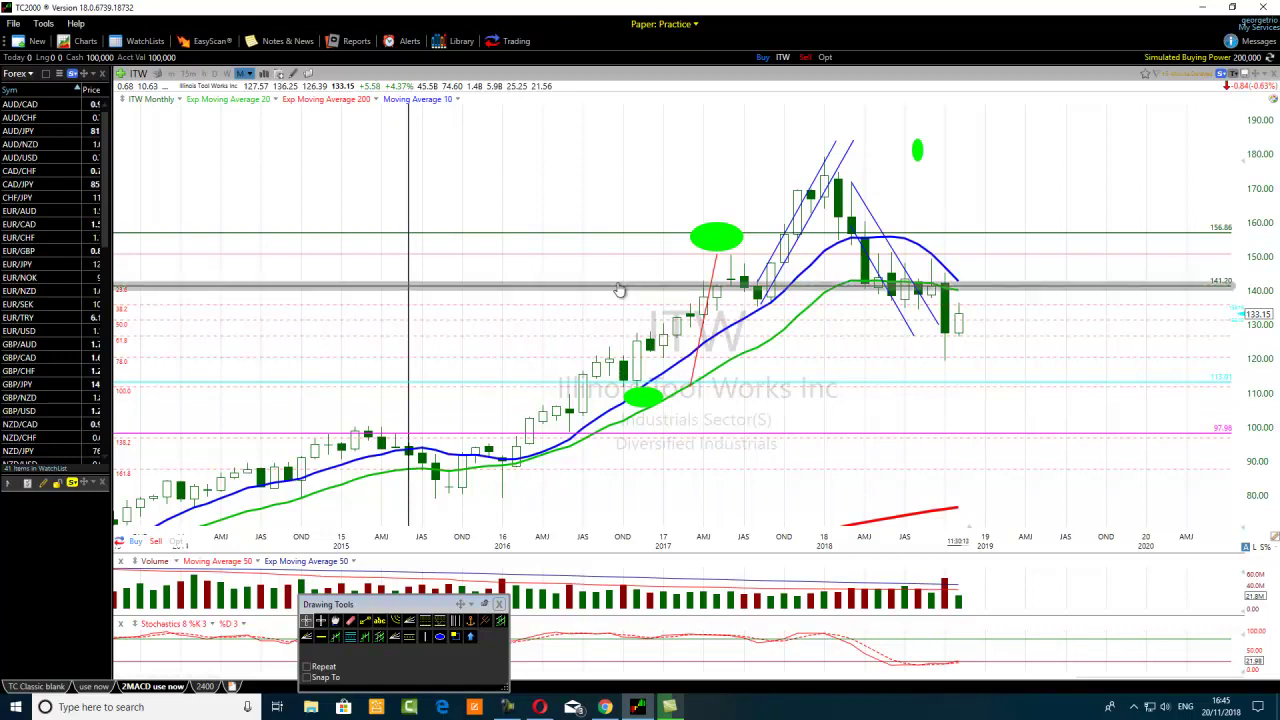
mouse_move(618, 290)
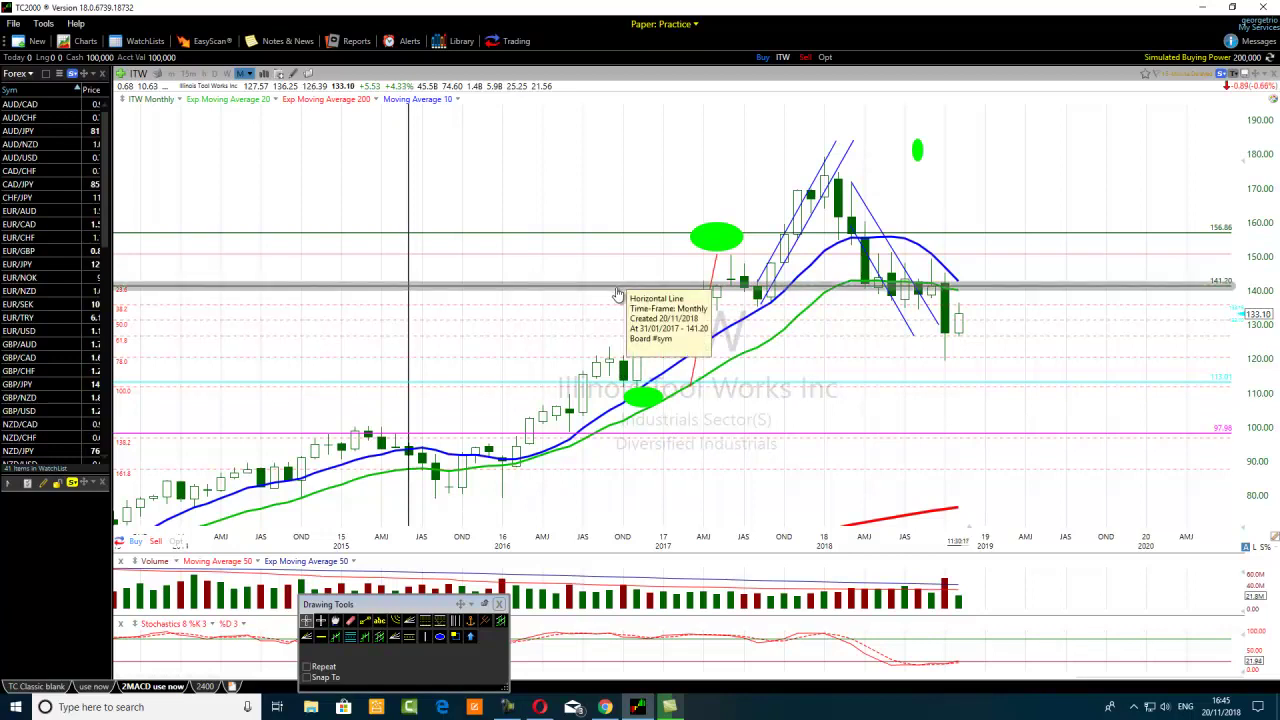
left_click_drag(618, 292, 610, 314)
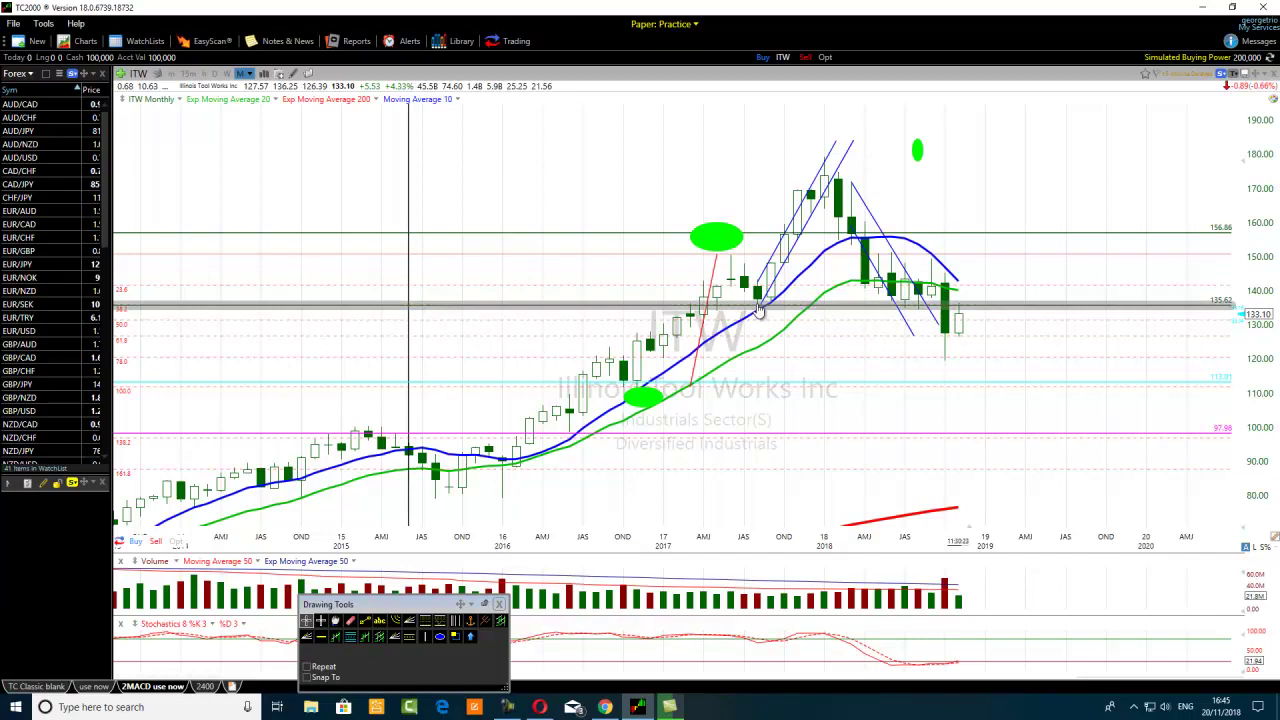
mouse_move(761, 316)
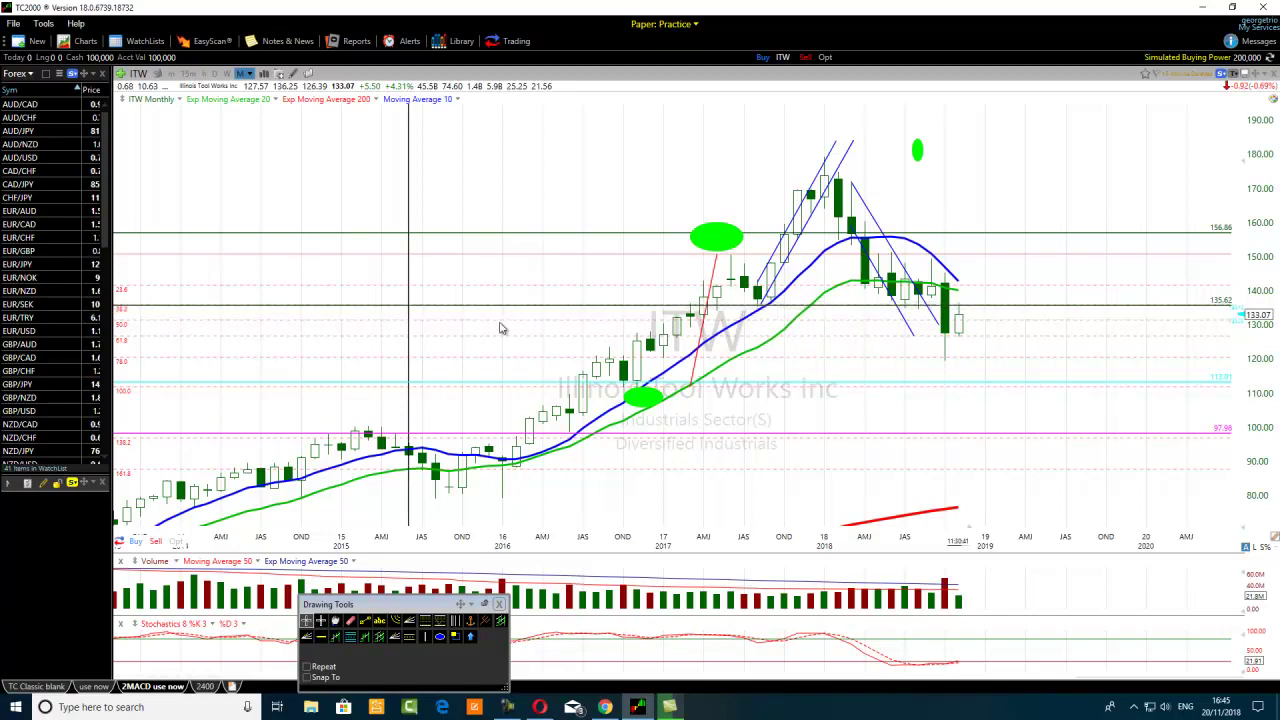
Change the colour of the horizontal line at the August 2017 low to black.
right_click(537, 311)
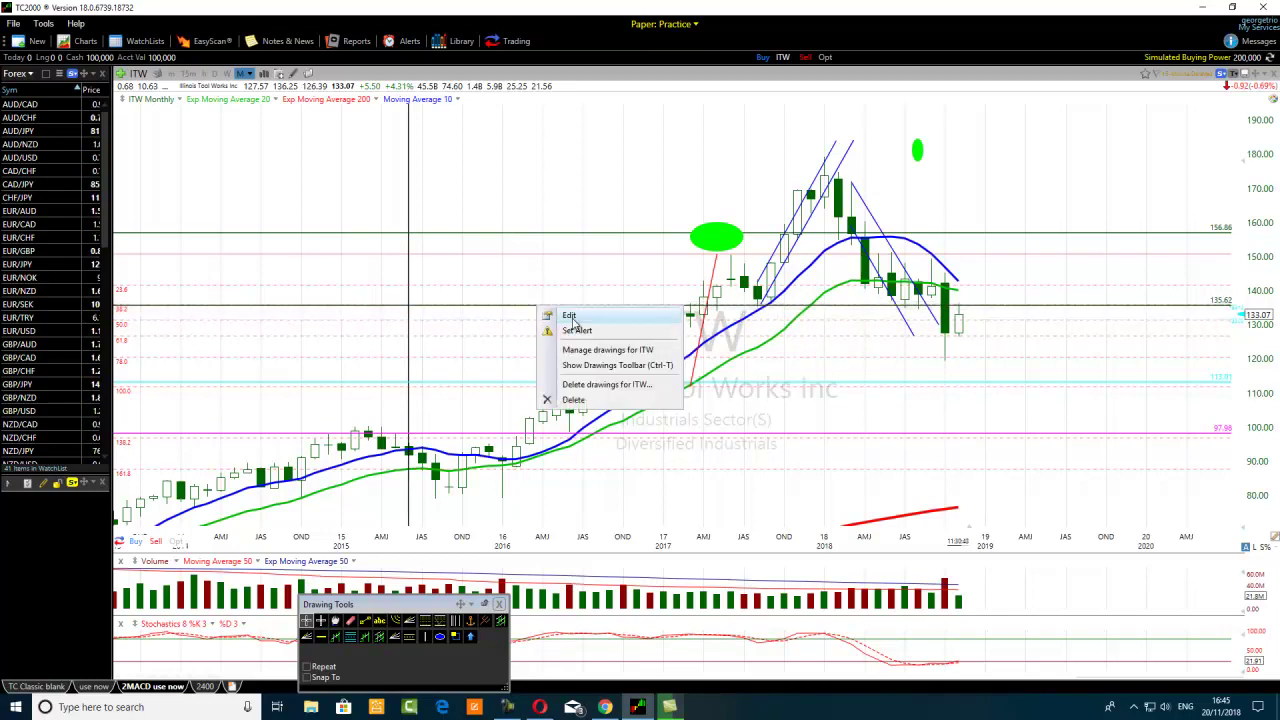
left_click(575, 316)
left_click(704, 353)
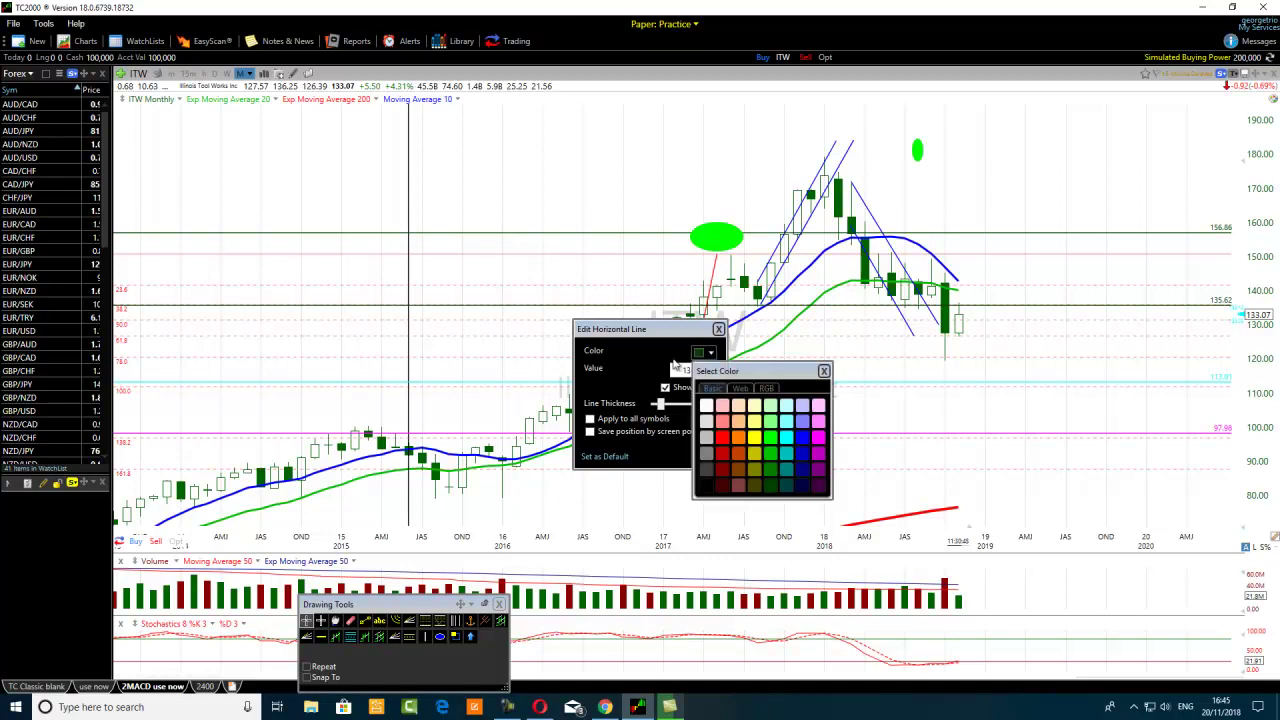
left_click(705, 487)
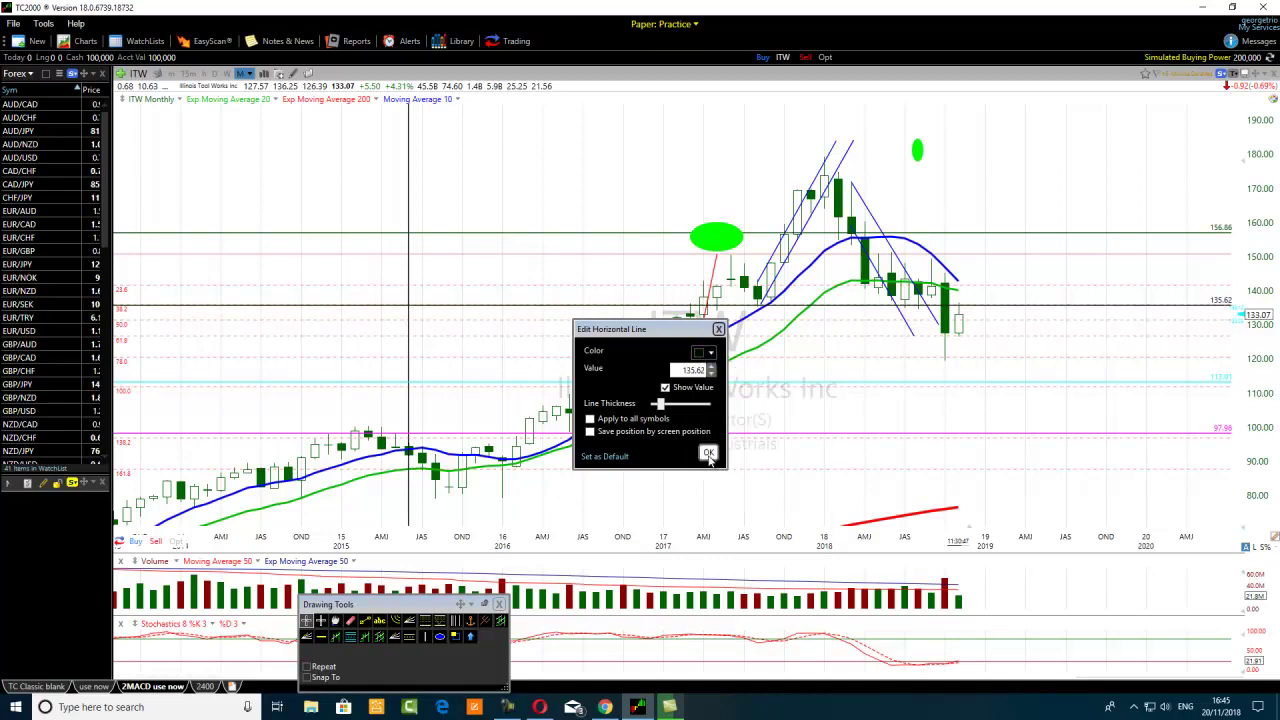
left_click(709, 458)
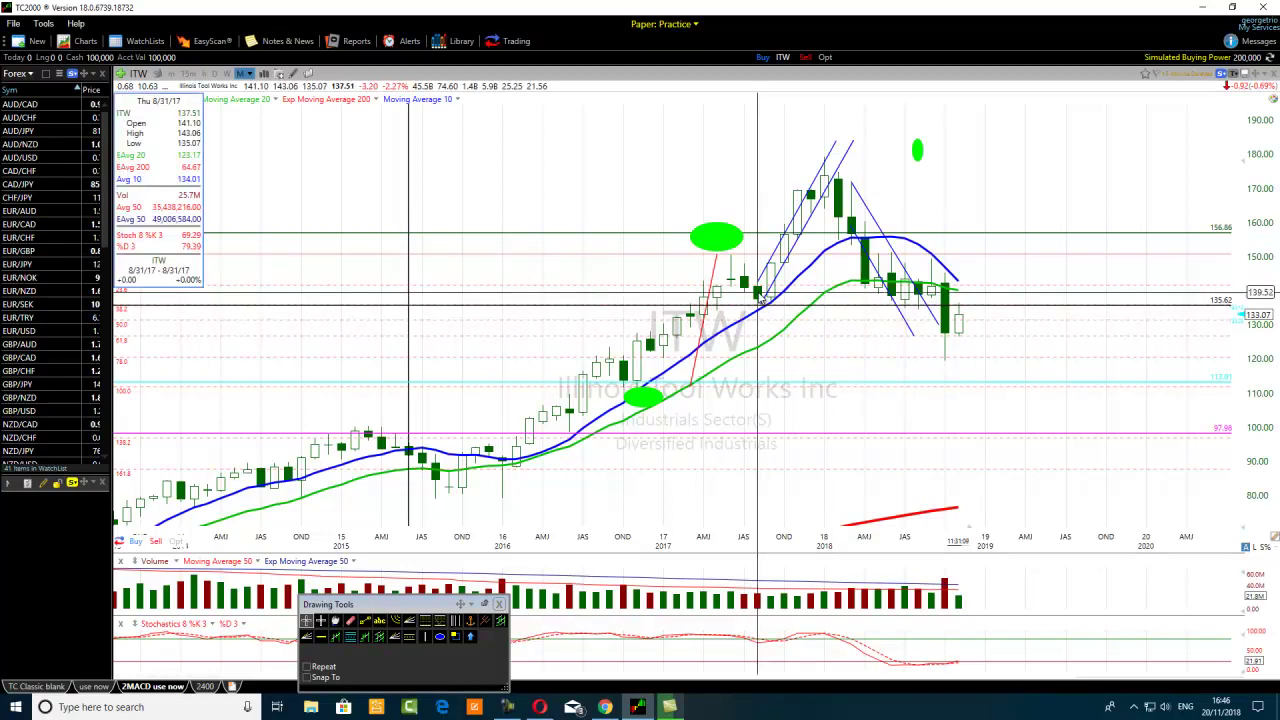
Move the black vertical line to the May 2017 candle.
left_click_drag(397, 294, 757, 277)
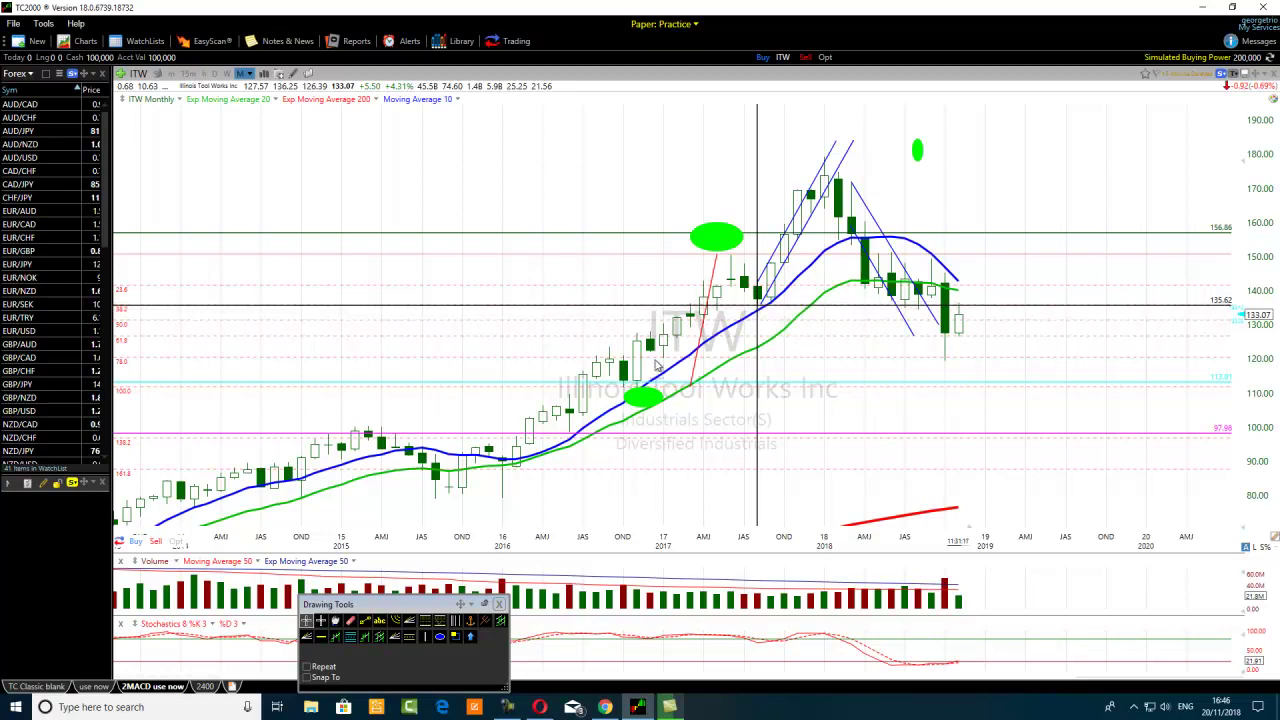
scroll(645, 366, "up", 2)
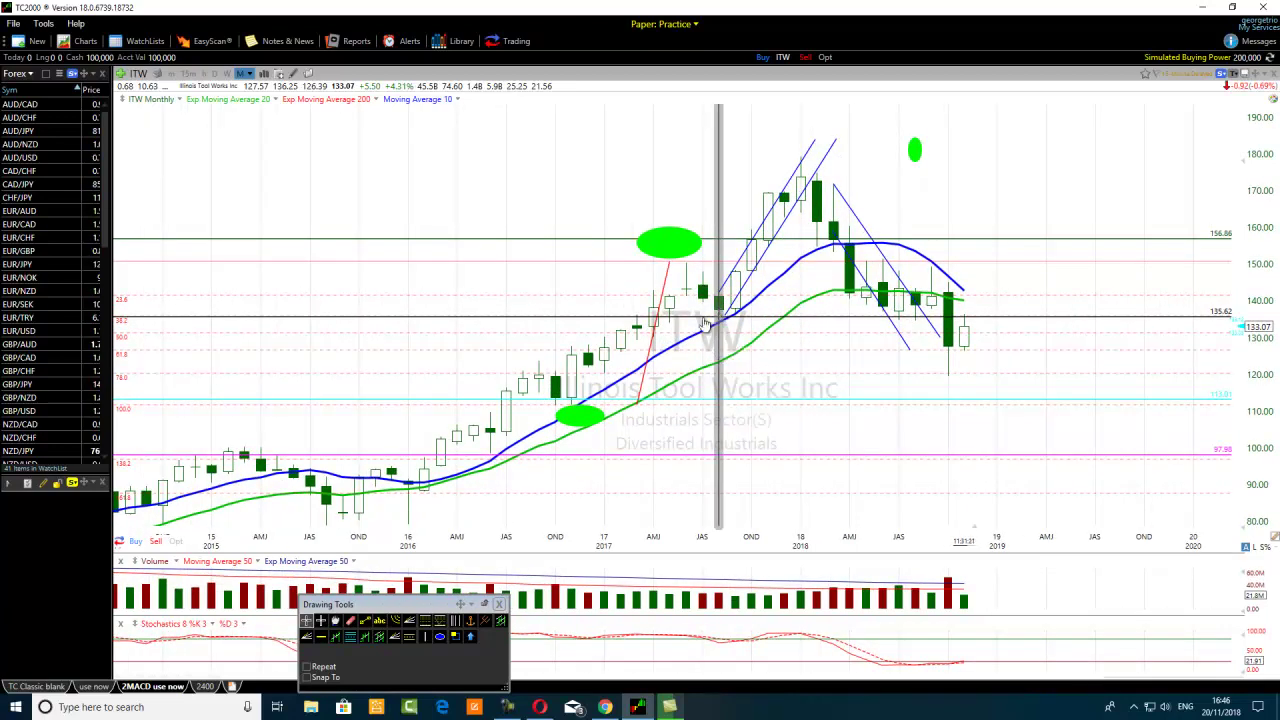
left_click_drag(717, 318, 669, 318)
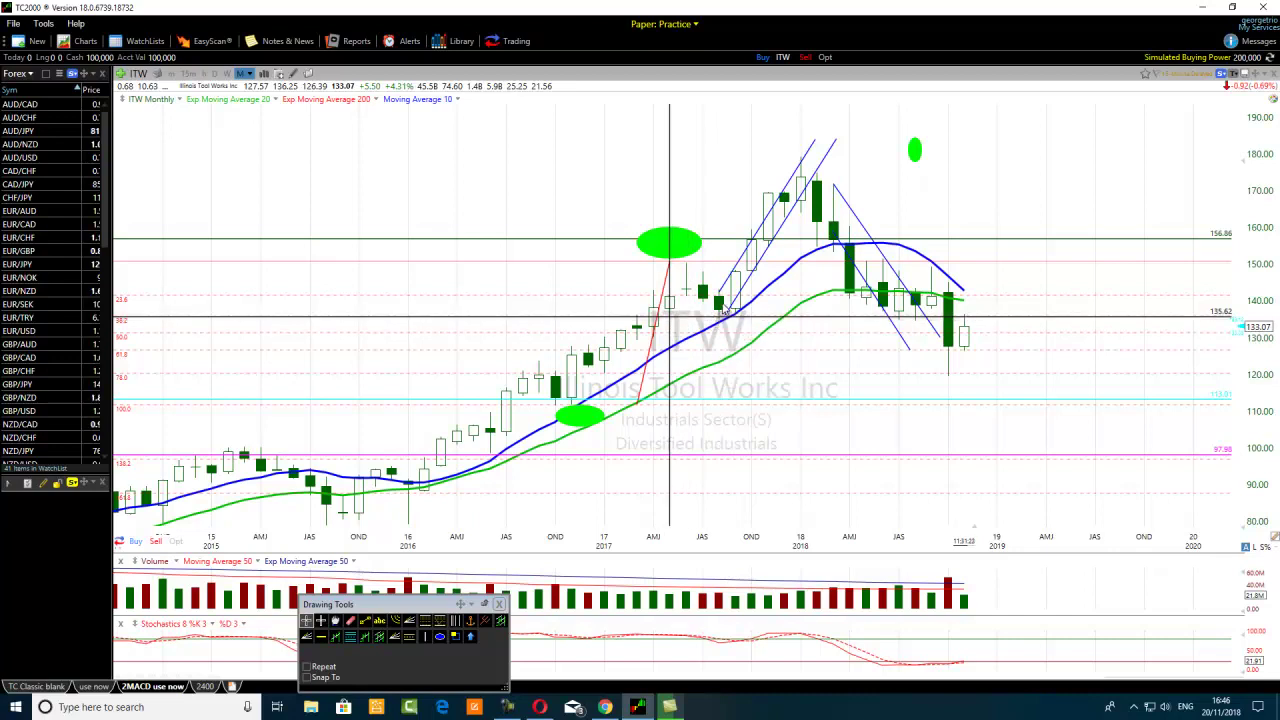
Examine the August 2017 pullback against the black line and blue moving average, and compare it with the earlier pullbacks in the long-term uptrend.
left_click(718, 301)
scroll(692, 355, "up", 2)
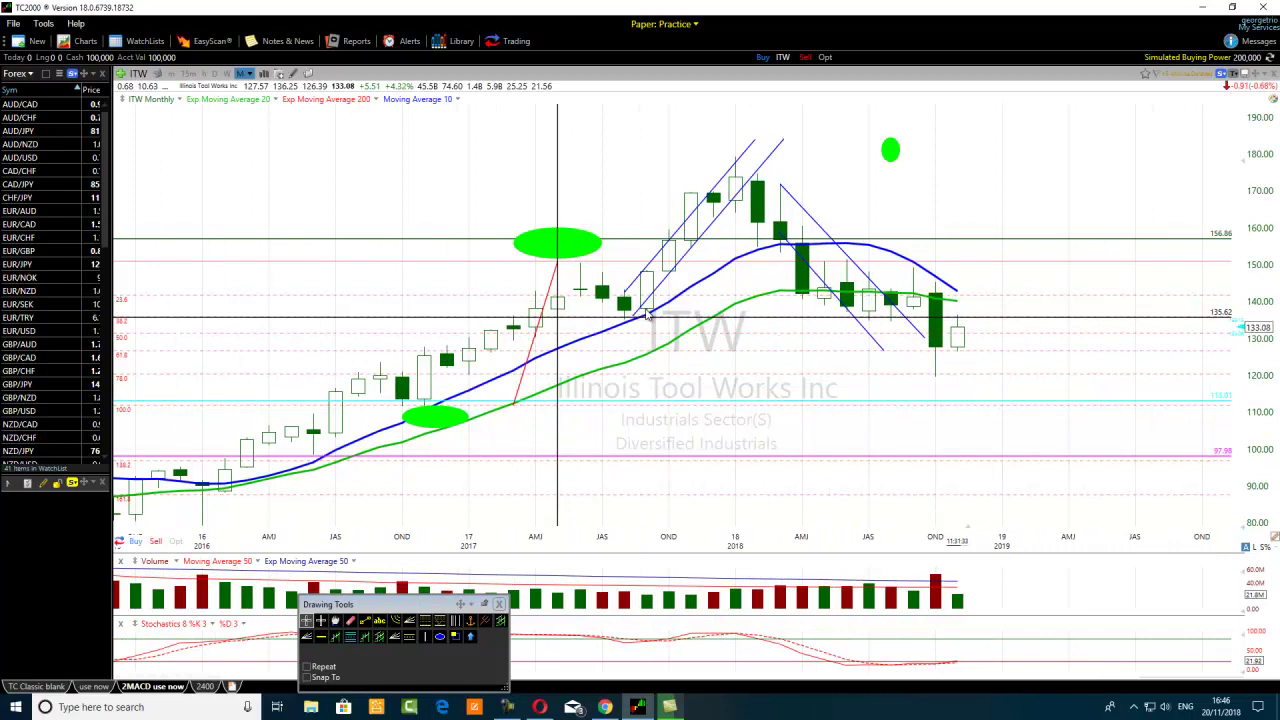
scroll(640, 318, "up", 1)
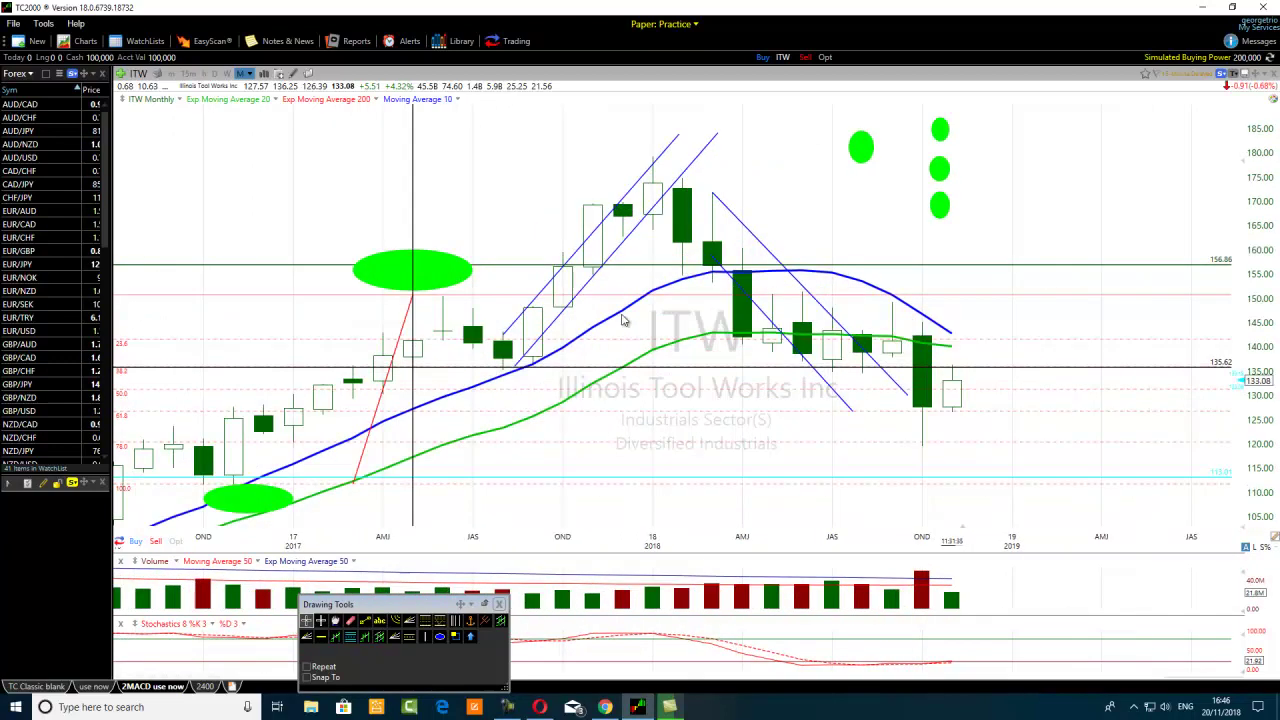
scroll(622, 320, "up", 1)
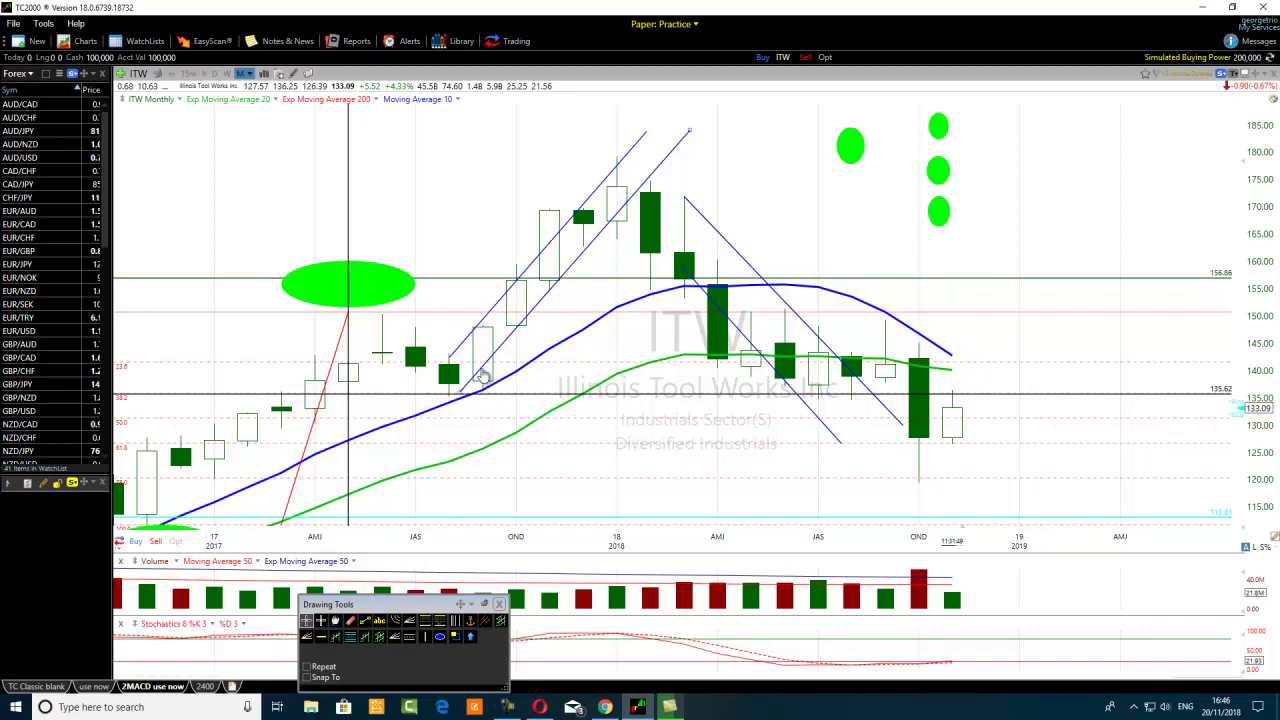
scroll(480, 400, "down", 4)
scroll(471, 413, "down", 4)
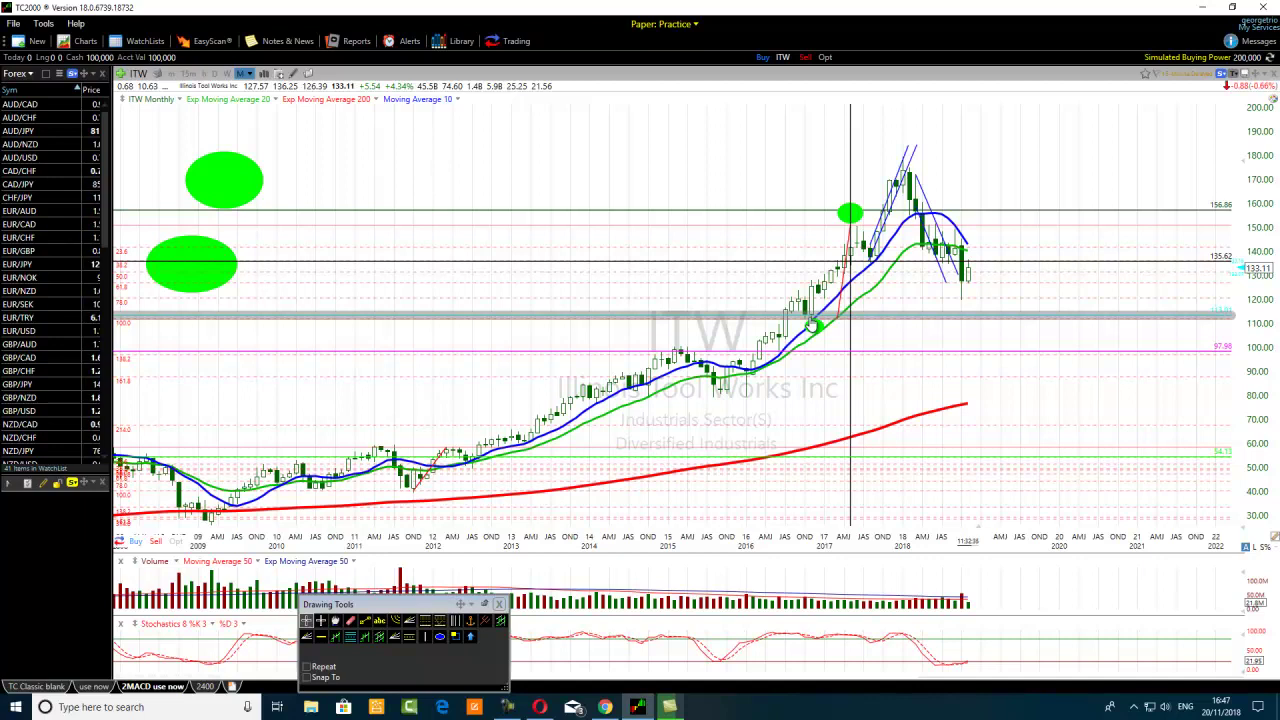
left_click_drag(812, 325, 820, 330)
scroll(815, 328, "up", 1)
scroll(740, 338, "up", 1)
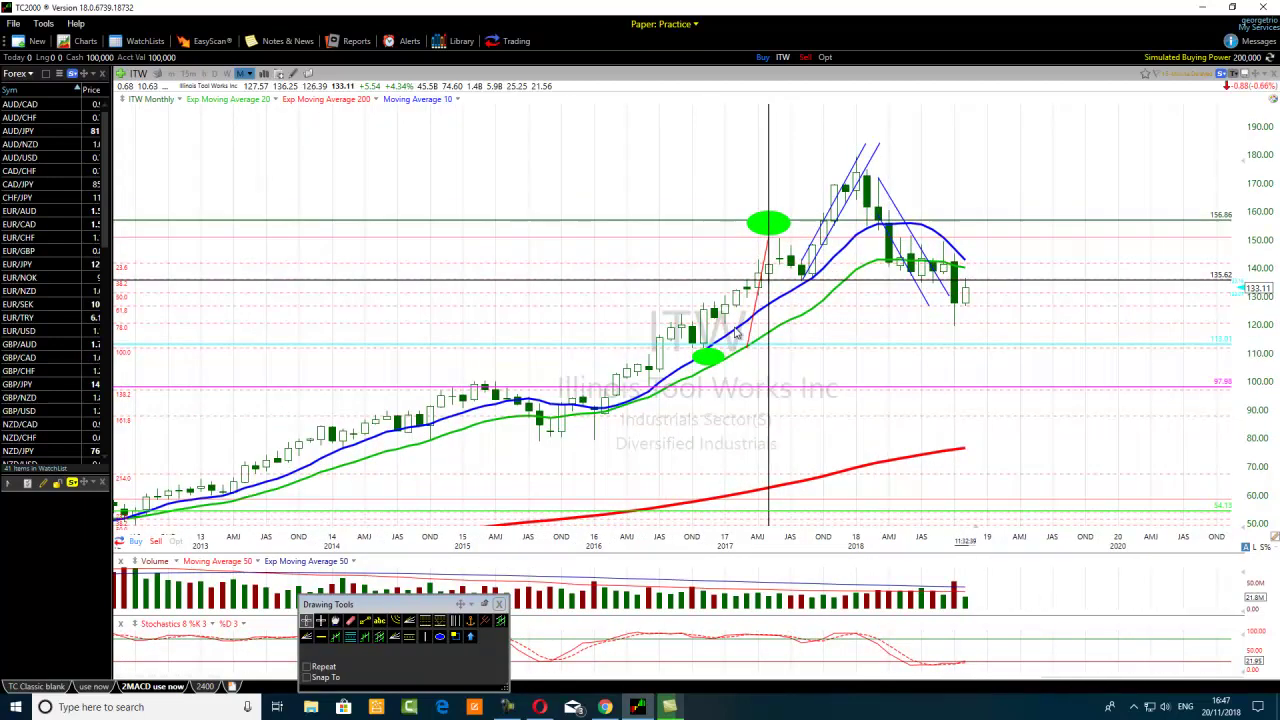
scroll(702, 348, "up", 1)
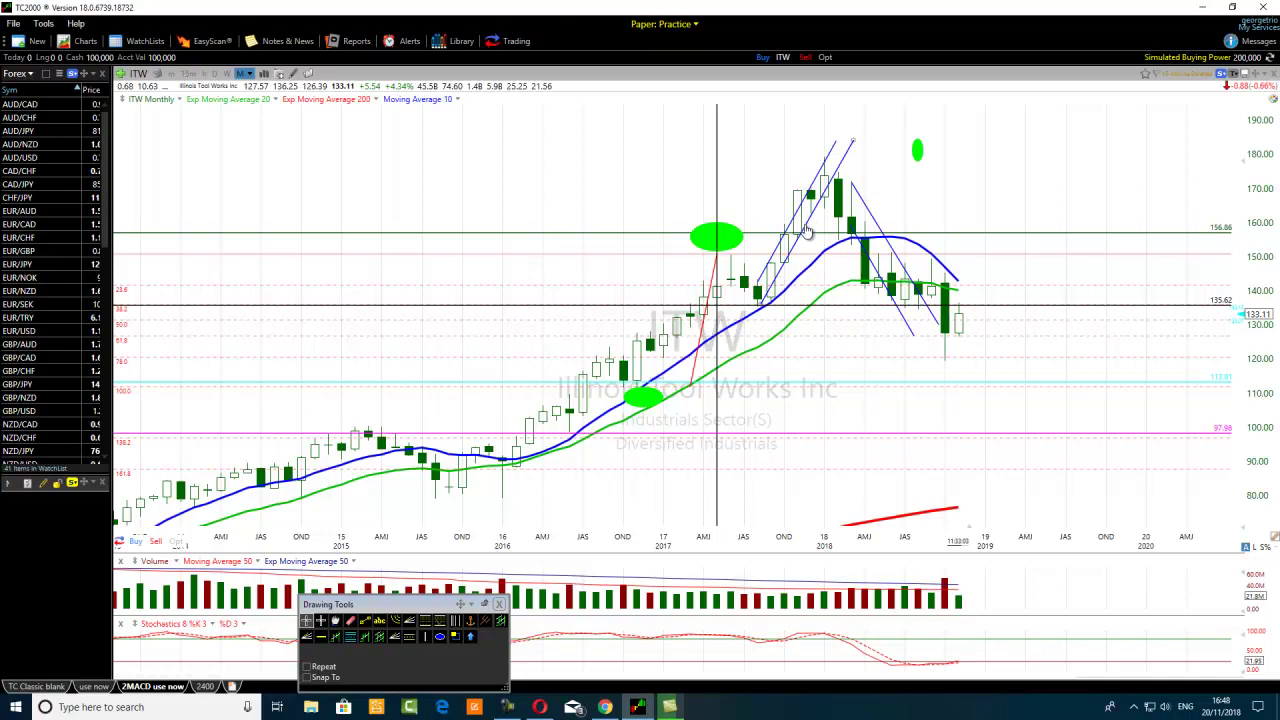
mouse_move(833, 176)
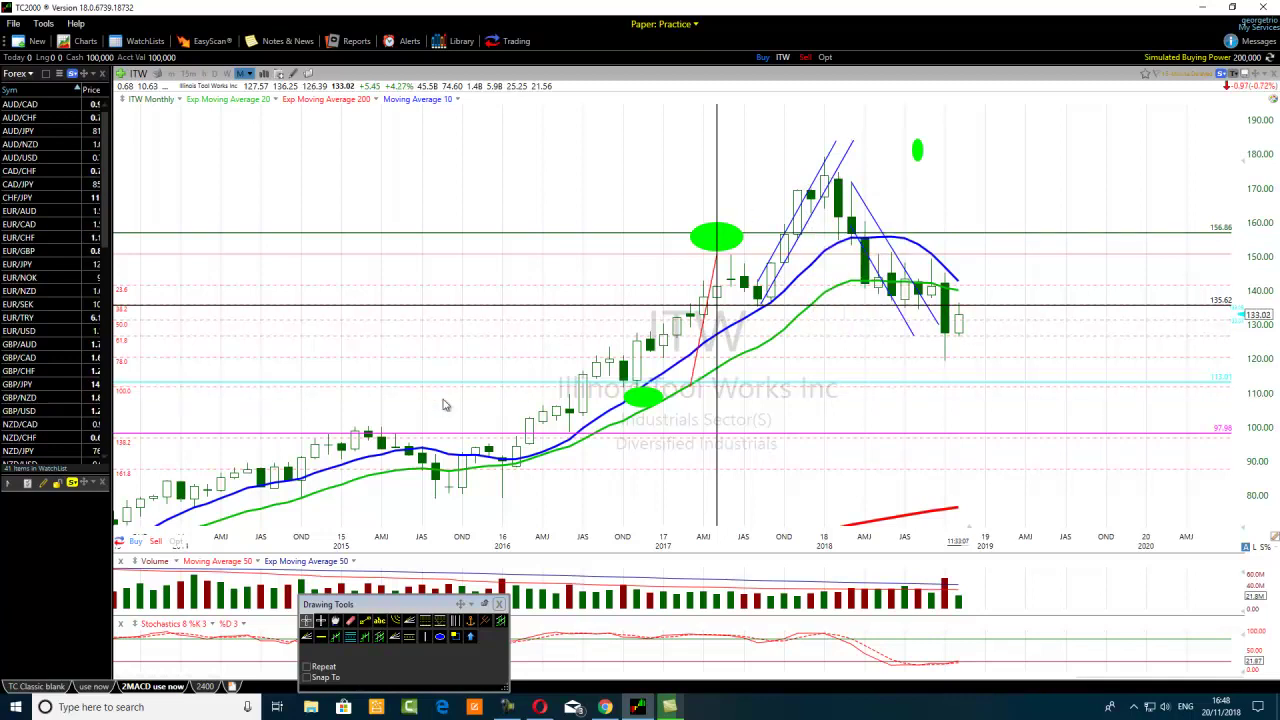
scroll(445, 404, "up", 3)
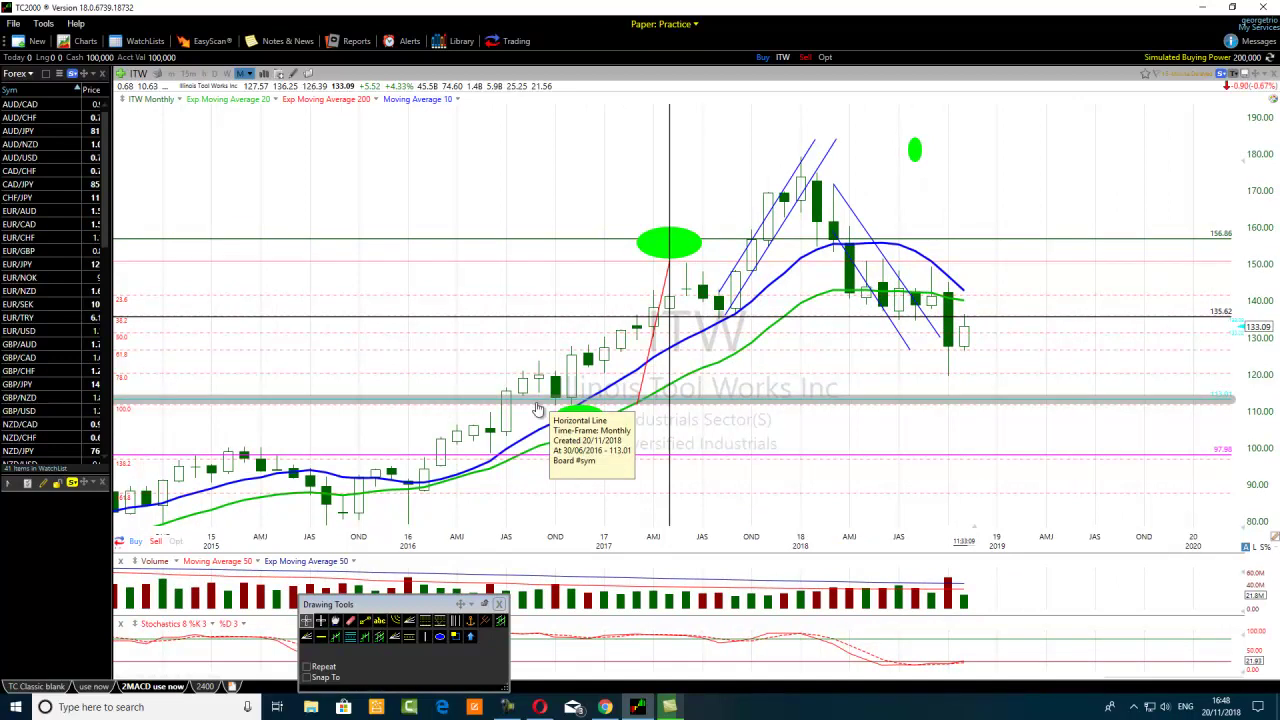
scroll(437, 437, "down", 5)
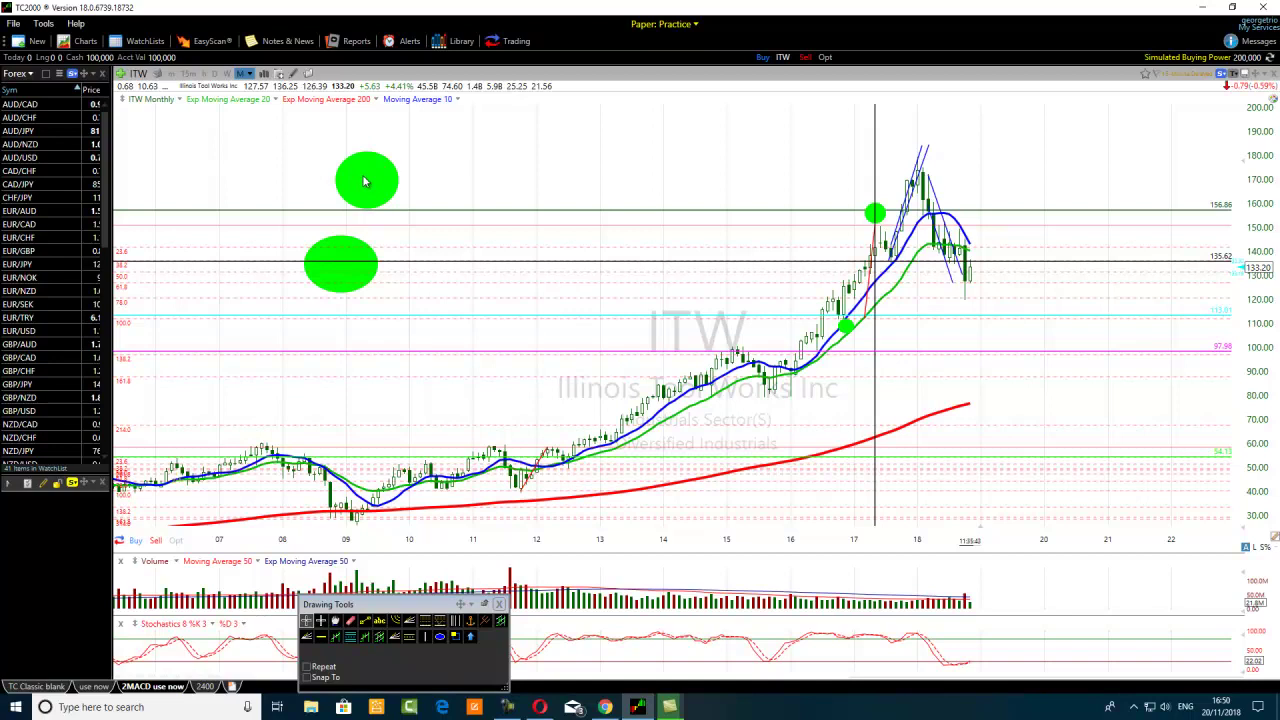
Move the upper large green ellipse to early 2012 at about the 188 price level.
left_click_drag(371, 183, 545, 138)
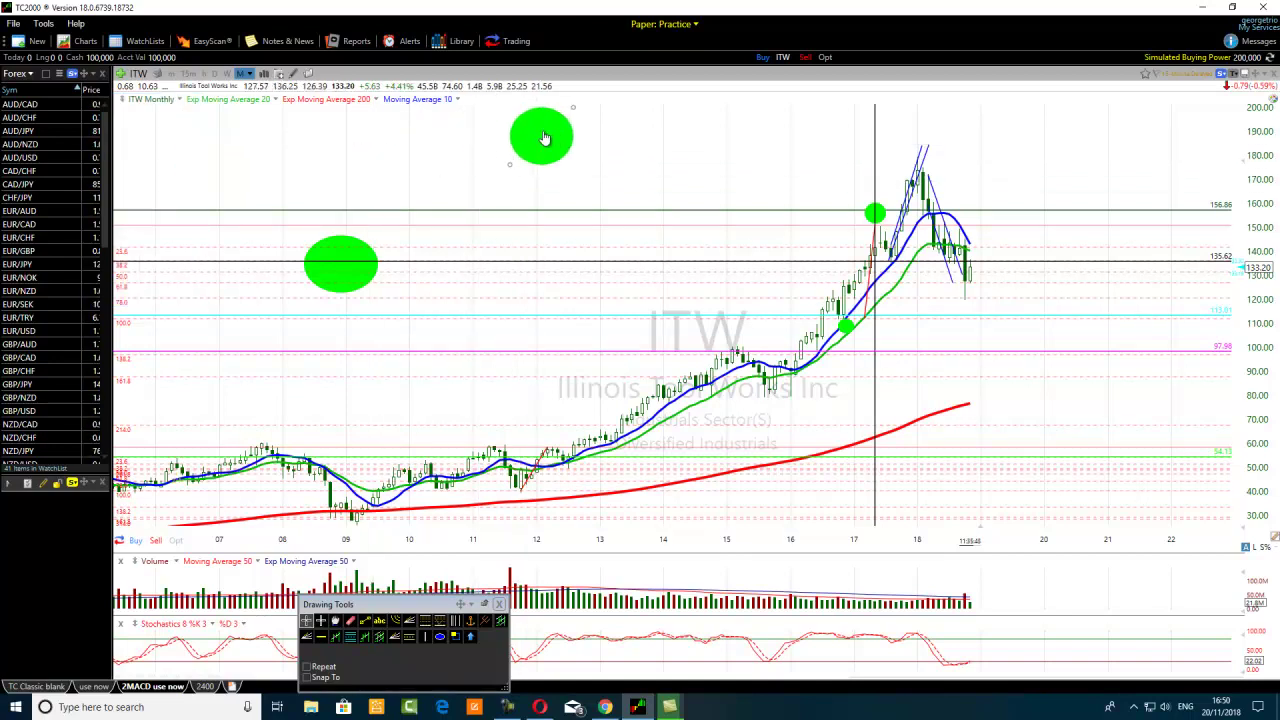
mouse_move(343, 258)
left_mouse_down()
mouse_move(357, 218)
mouse_move(346, 257)
left_mouse_up()
left_click(346, 251)
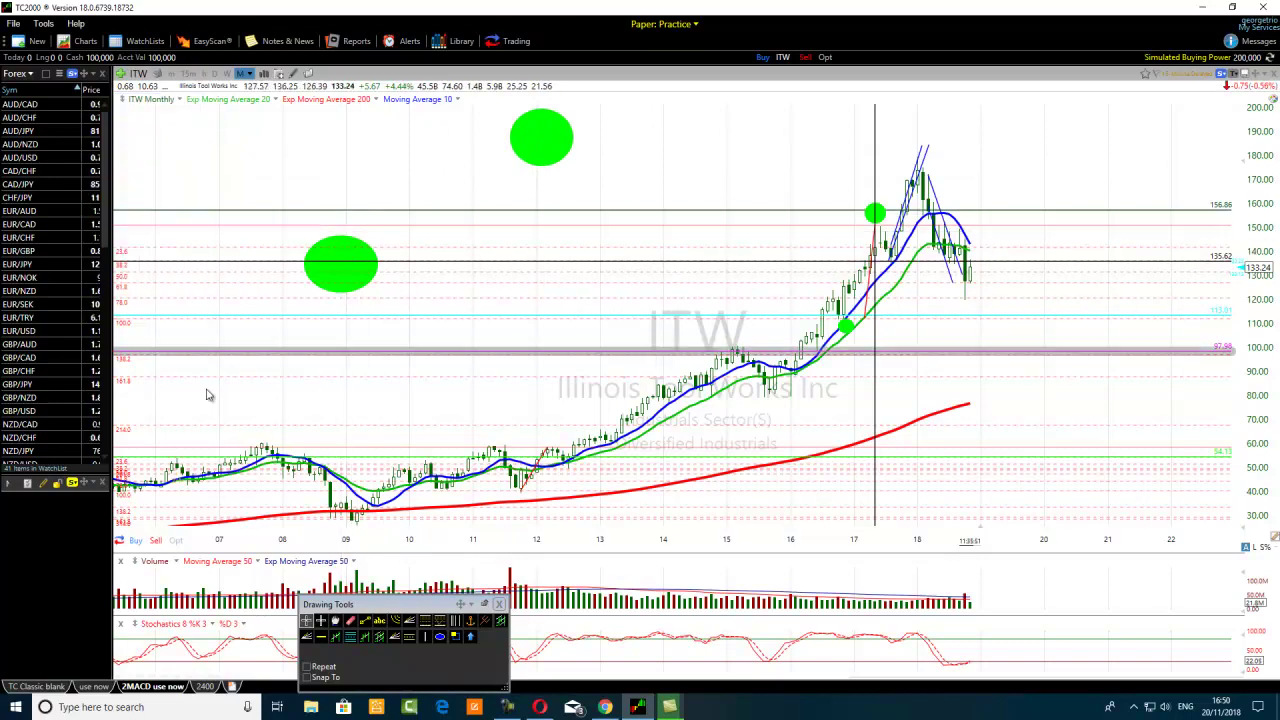
Draw two green ellipses, one in early 2014 at about the 132 price level and one in late 2011 at about 159.
left_click(439, 636)
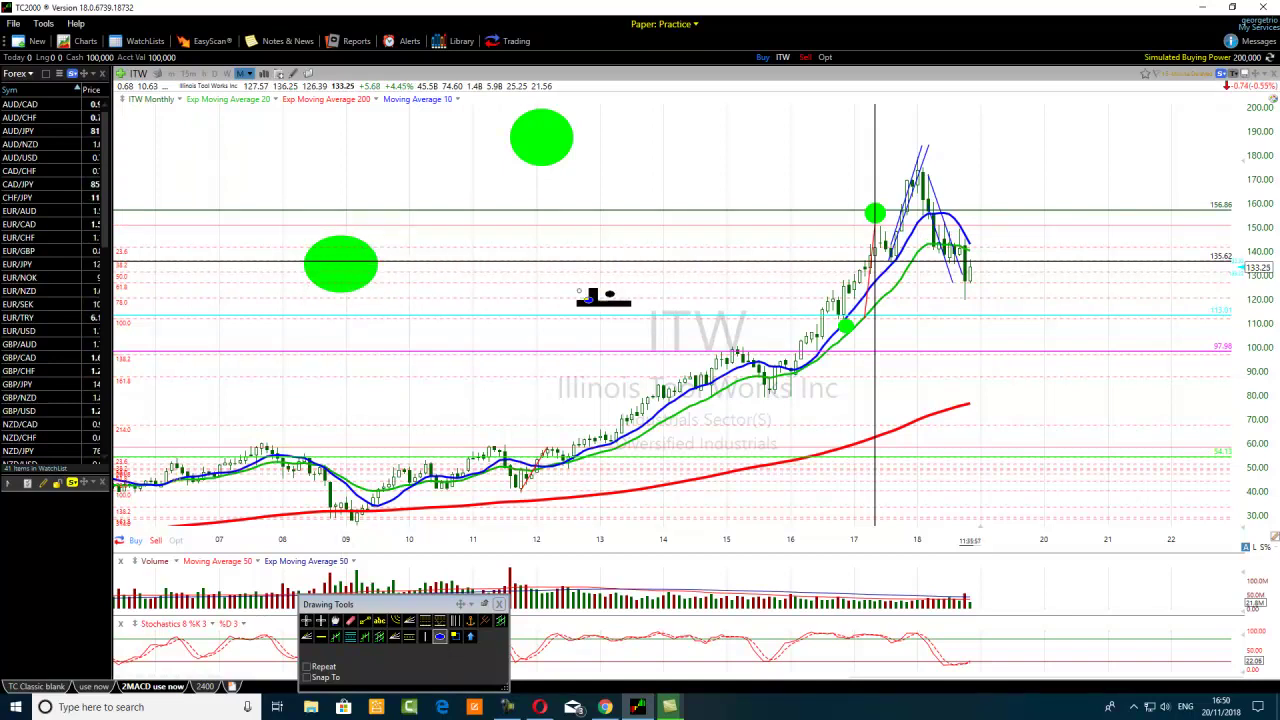
left_click_drag(709, 244, 657, 297)
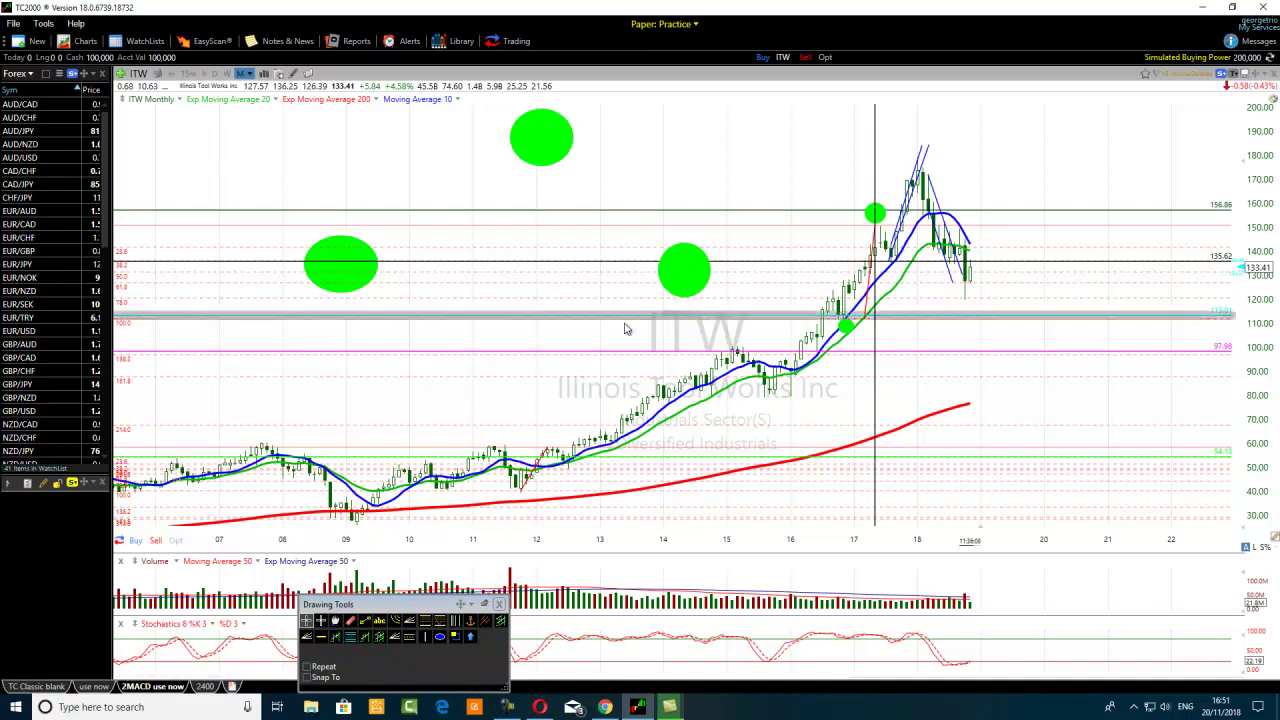
left_click(440, 637)
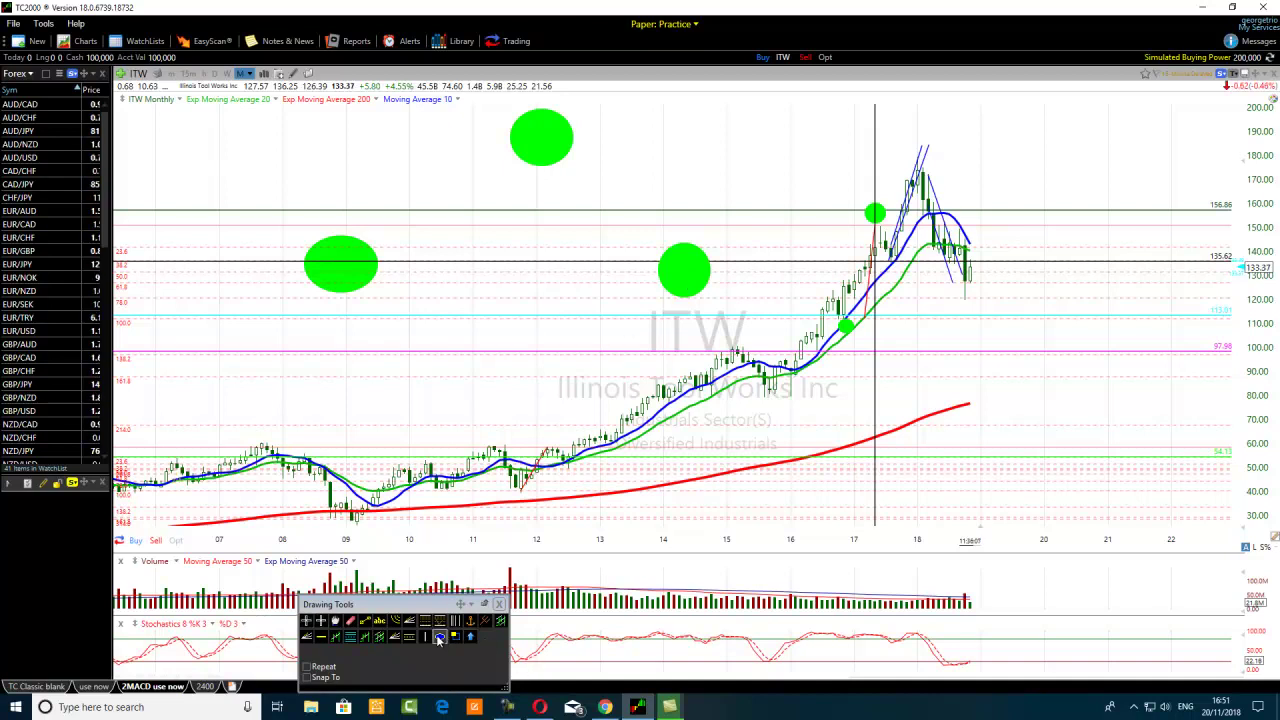
mouse_move(547, 185)
left_mouse_down()
mouse_move(530, 215)
mouse_move(488, 229)
left_mouse_up()
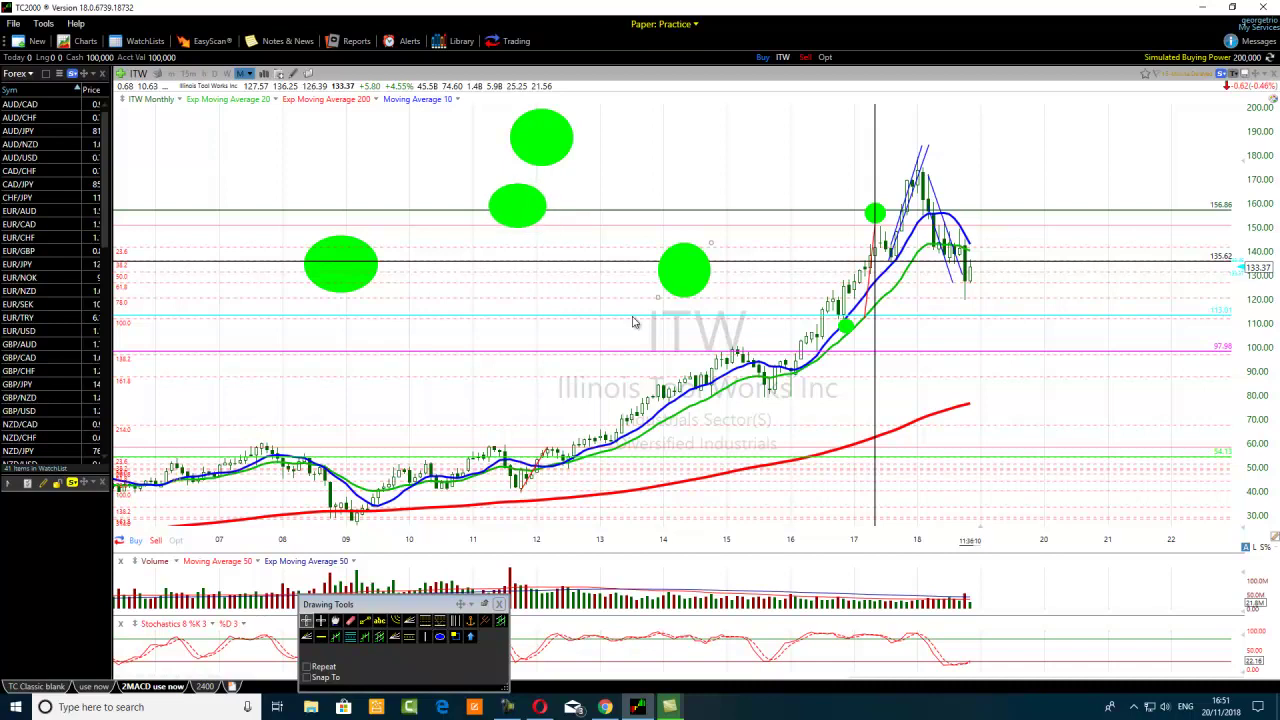
Draw two smaller green ellipses, one in the second half of 2010 at about 136 and one in mid-2012 at about 134.
left_click(440, 637)
left_click_drag(471, 243, 433, 281)
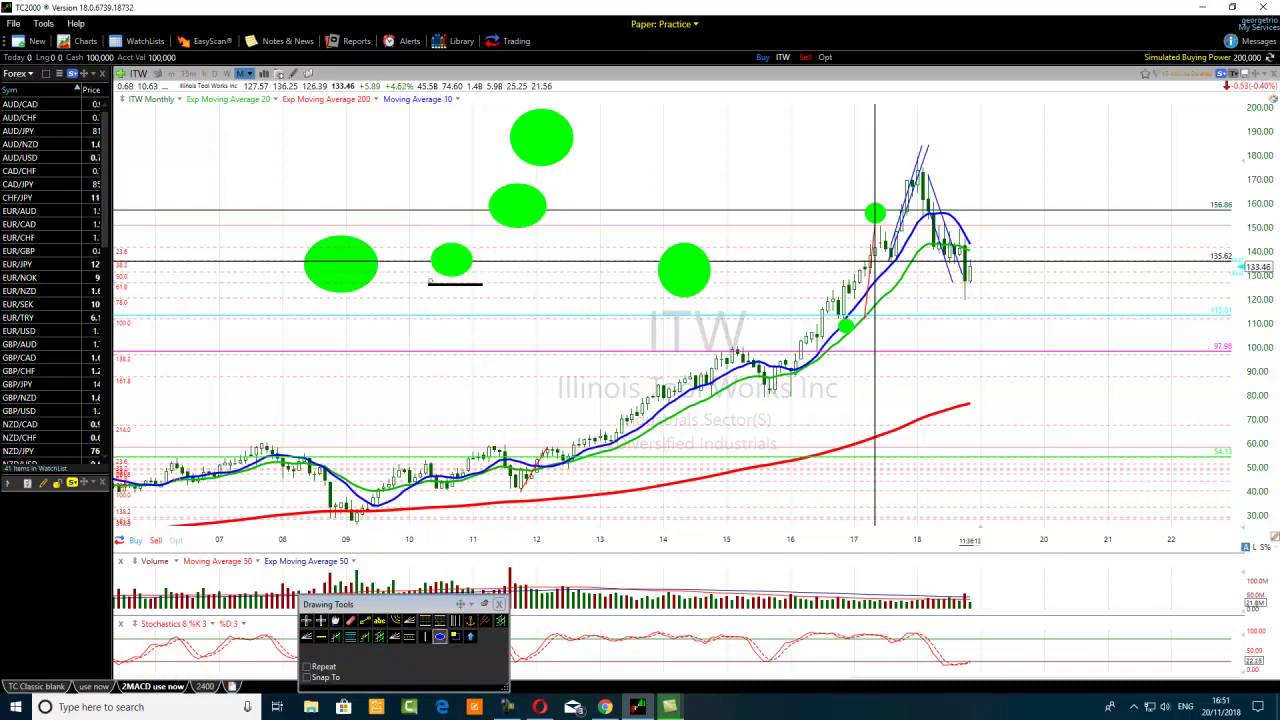
left_click(440, 637)
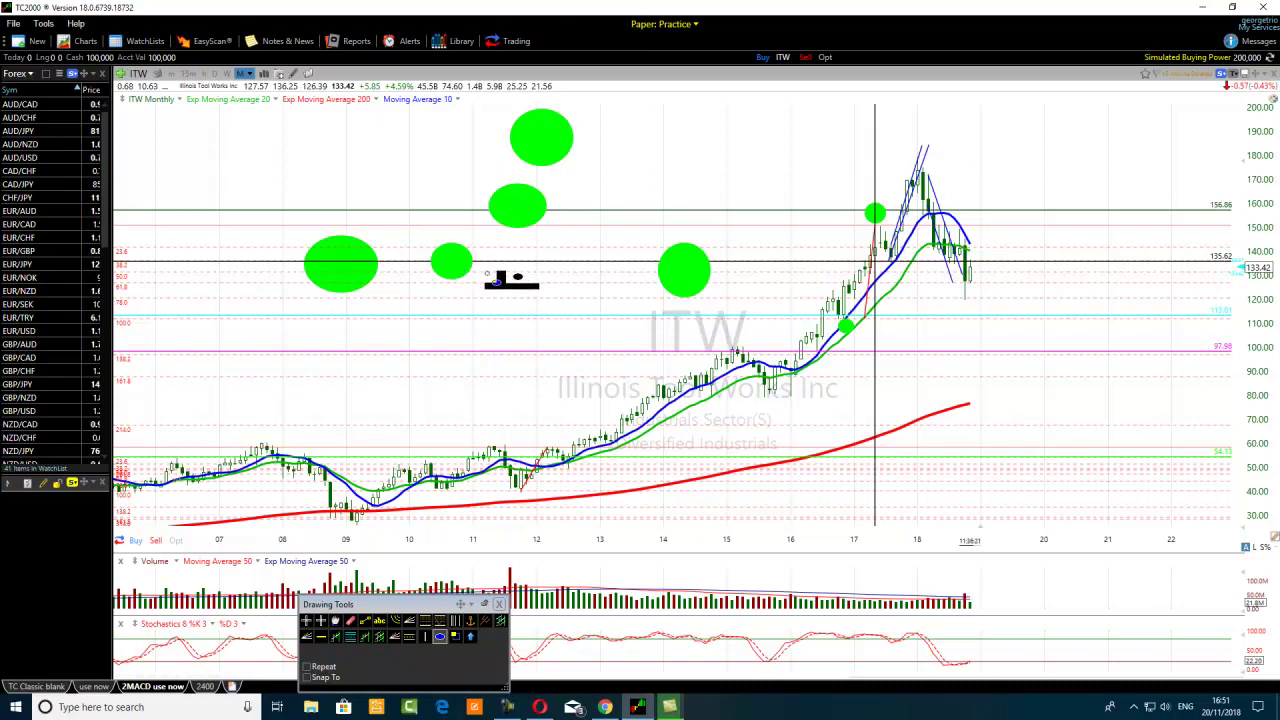
left_click_drag(580, 249, 549, 284)
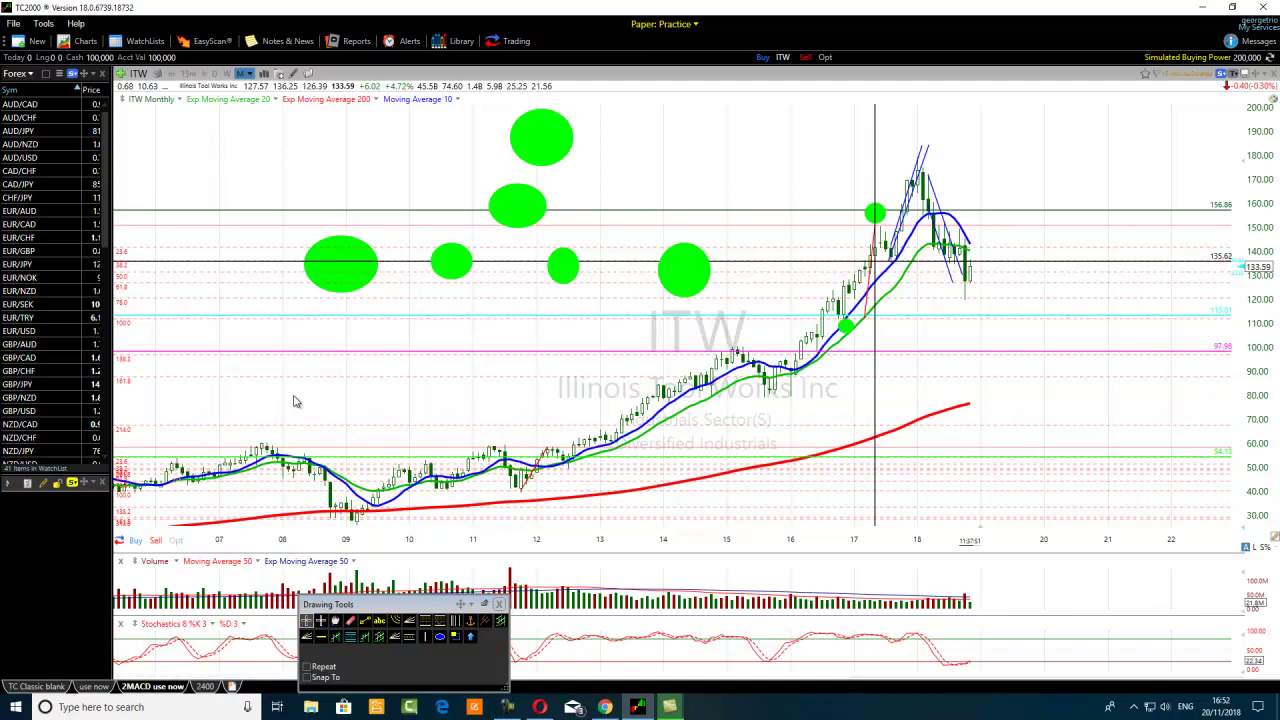
Examine the monthly ITW chart over longer and shorter time ranges, comparing the marked 2016 to 2018 pullbacks with the long-term uptrend and moving averages.
scroll(296, 401, "down", 3)
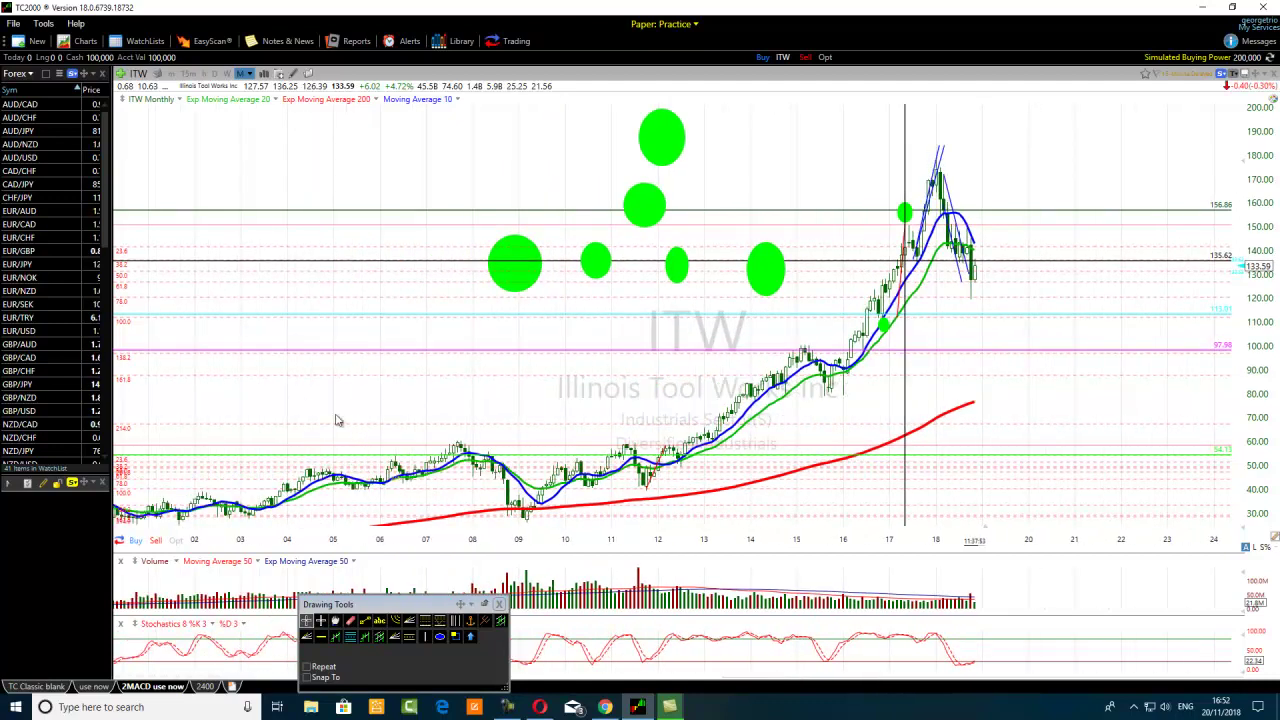
scroll(408, 447, "down", 1)
scroll(408, 447, "up", 2)
scroll(408, 447, "down", 3)
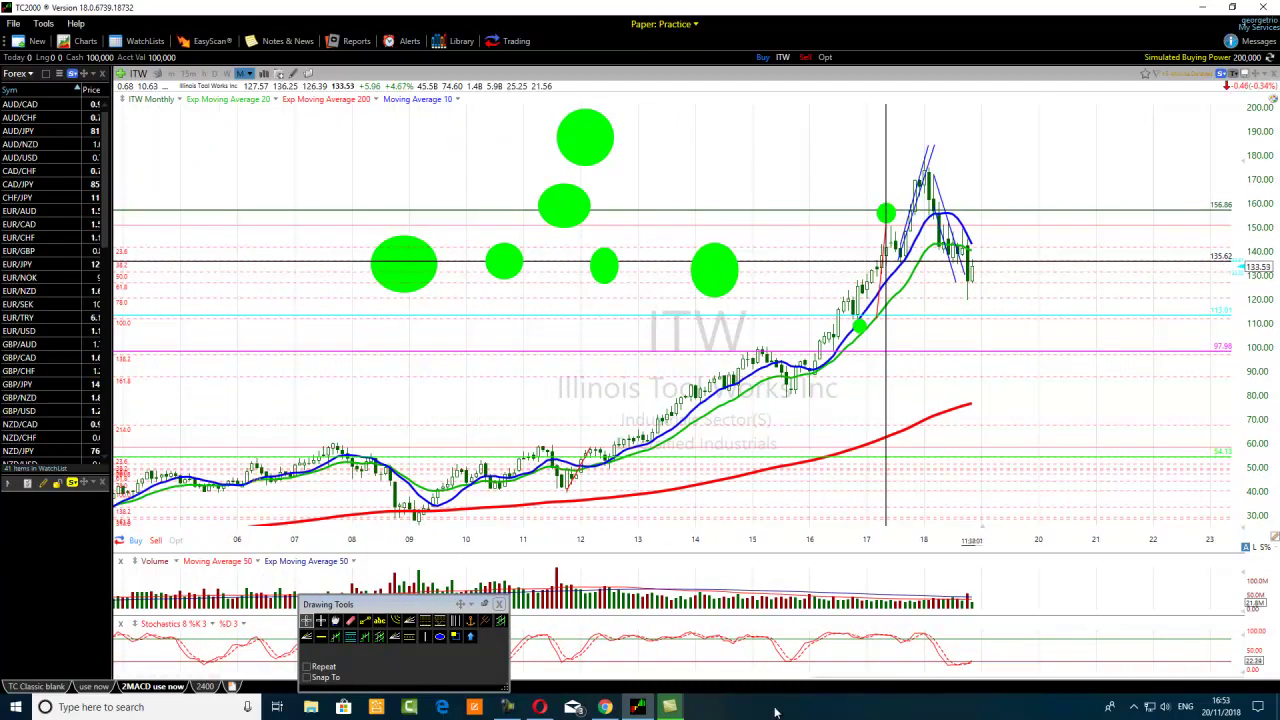
left_click(508, 707)
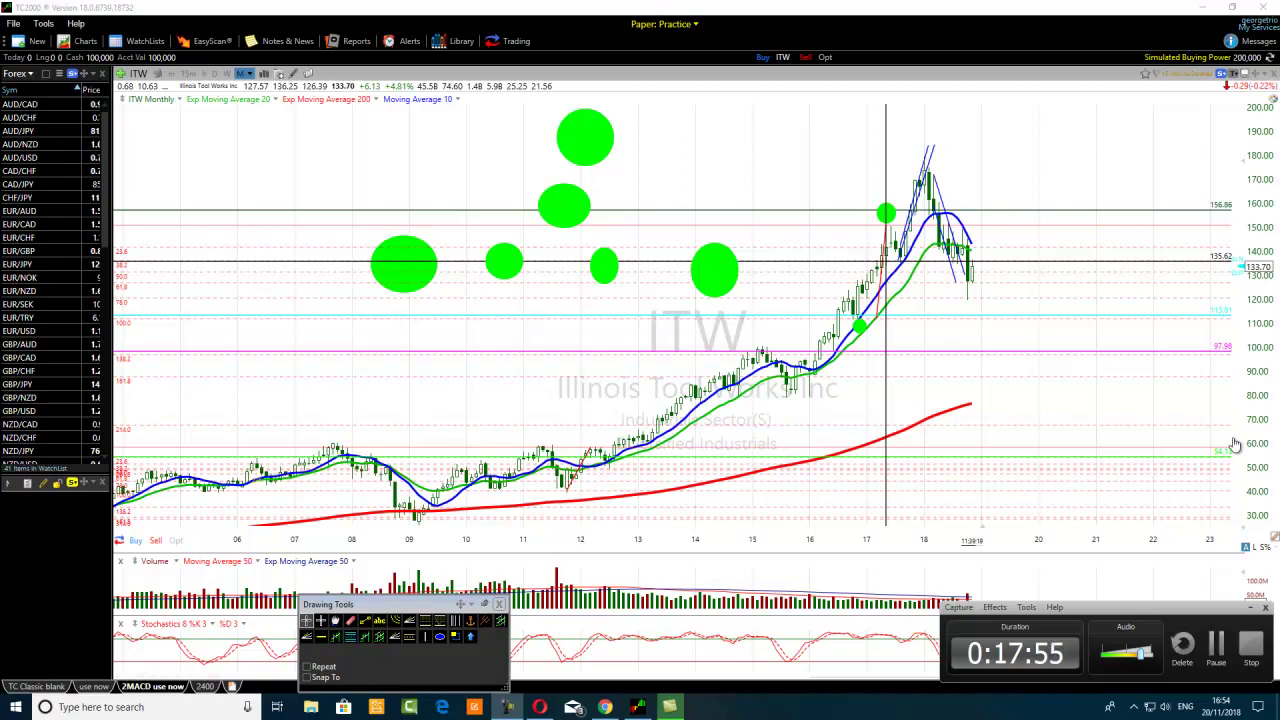
scroll(986, 492, "down", 4)
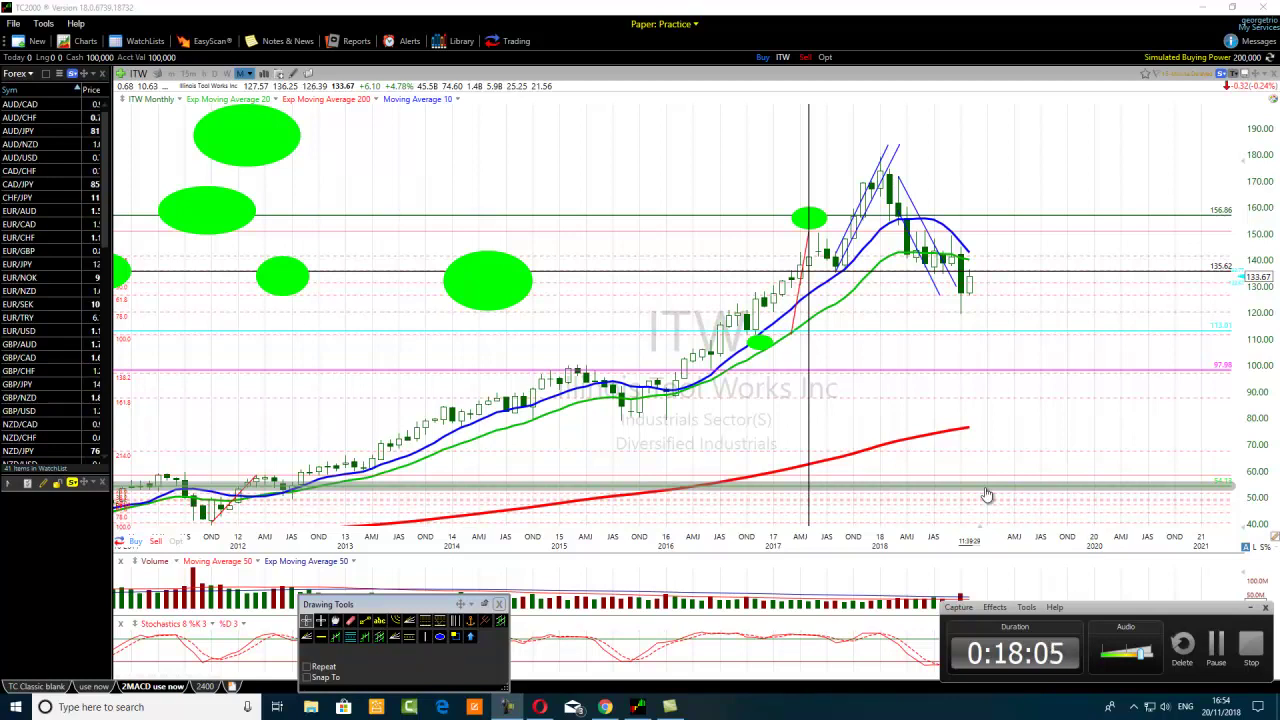
scroll(572, 437, "up", 3)
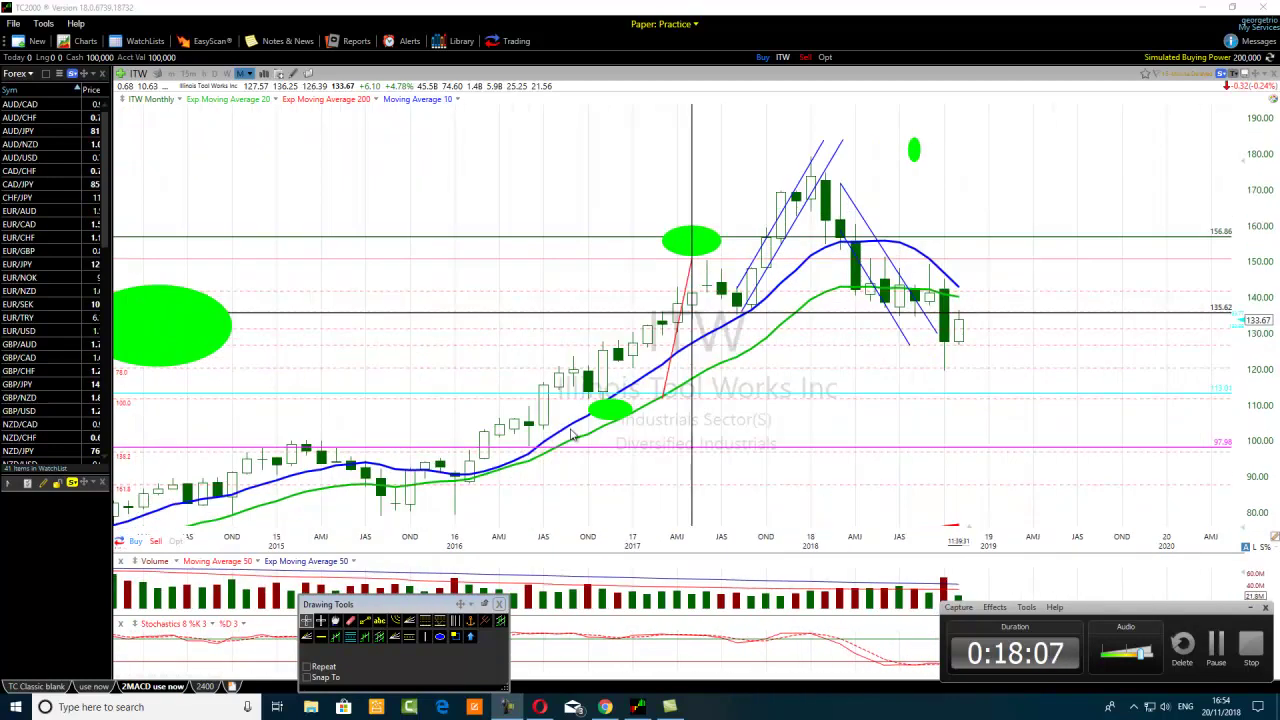
scroll(572, 437, "up", 2)
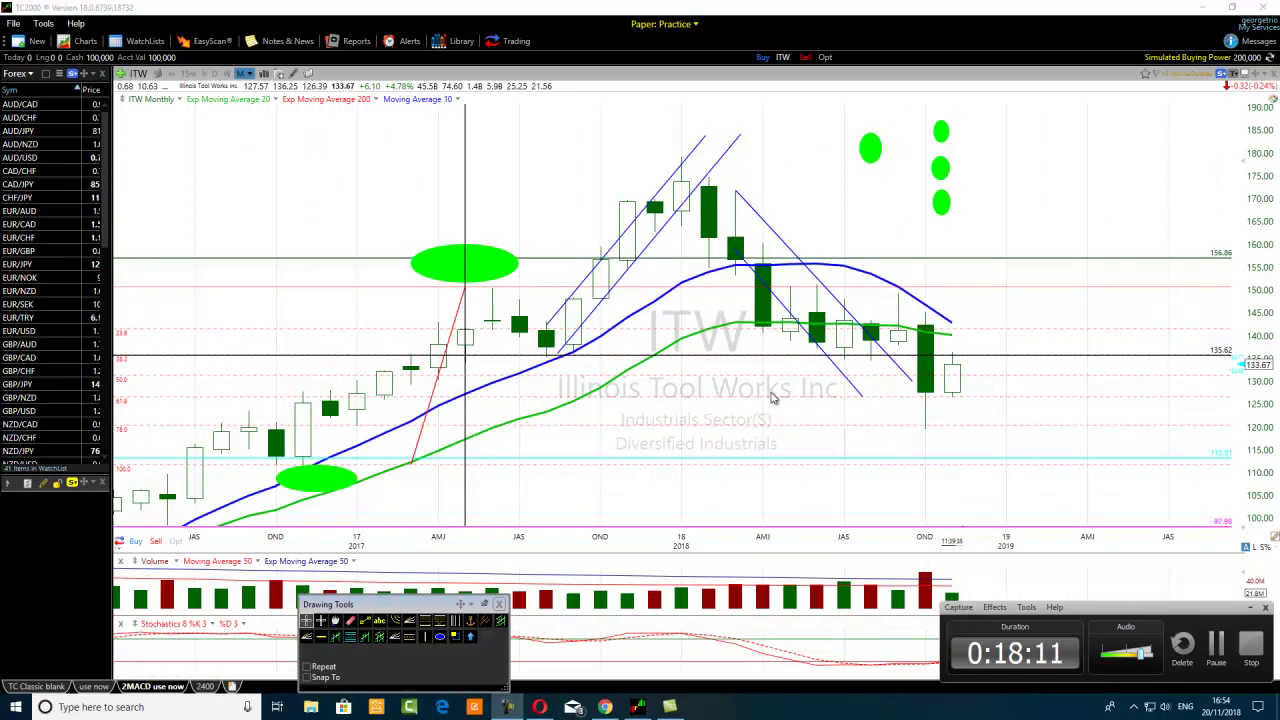
scroll(630, 450, "down", 1)
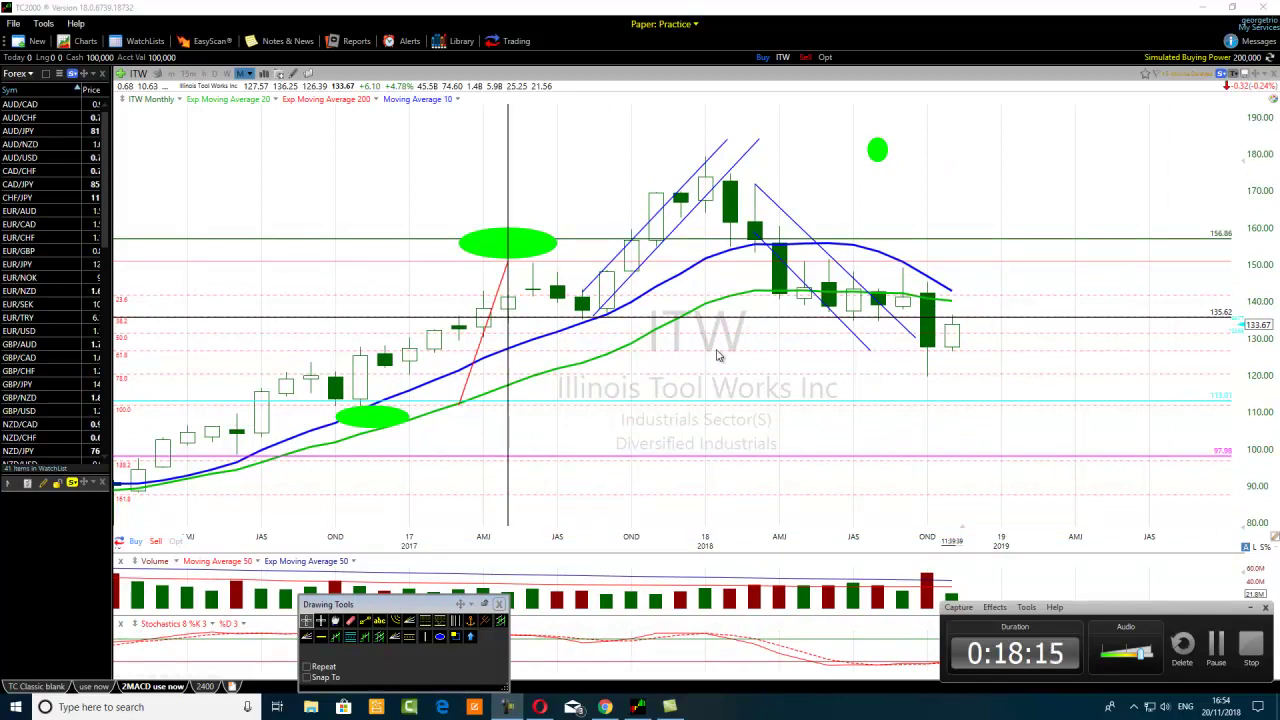
scroll(495, 468, "down", 3)
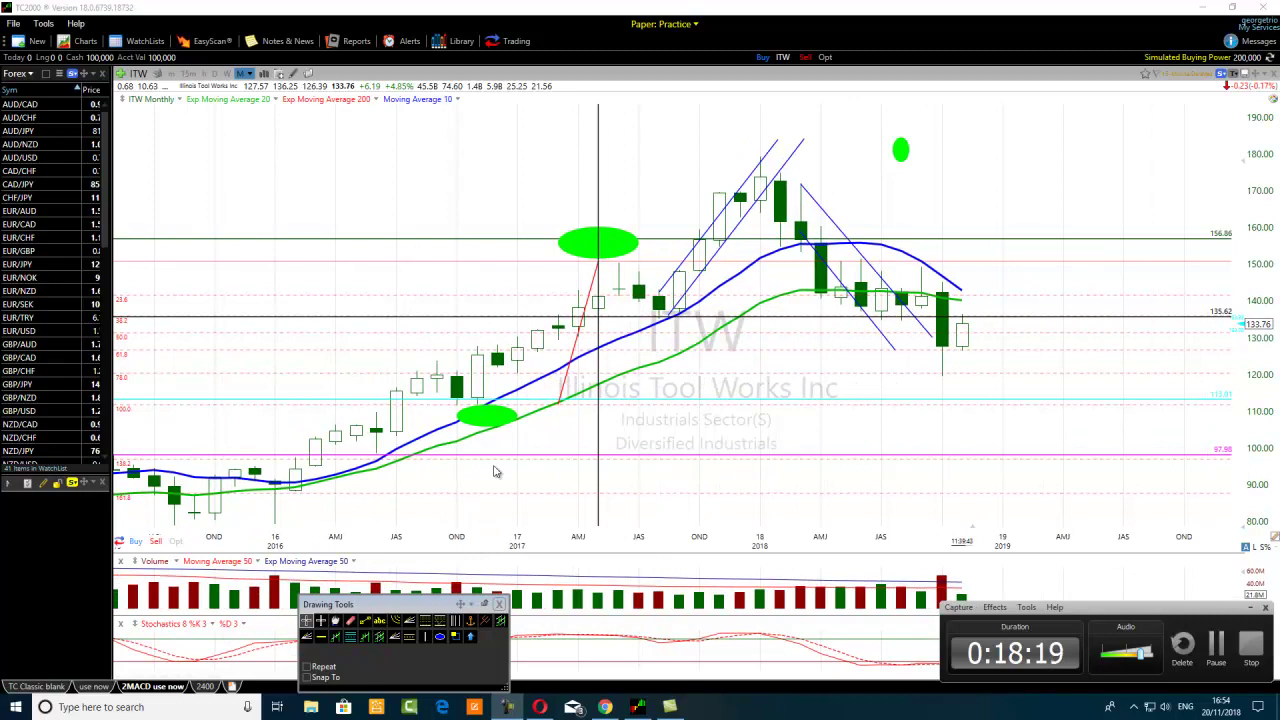
scroll(495, 472, "down", 2)
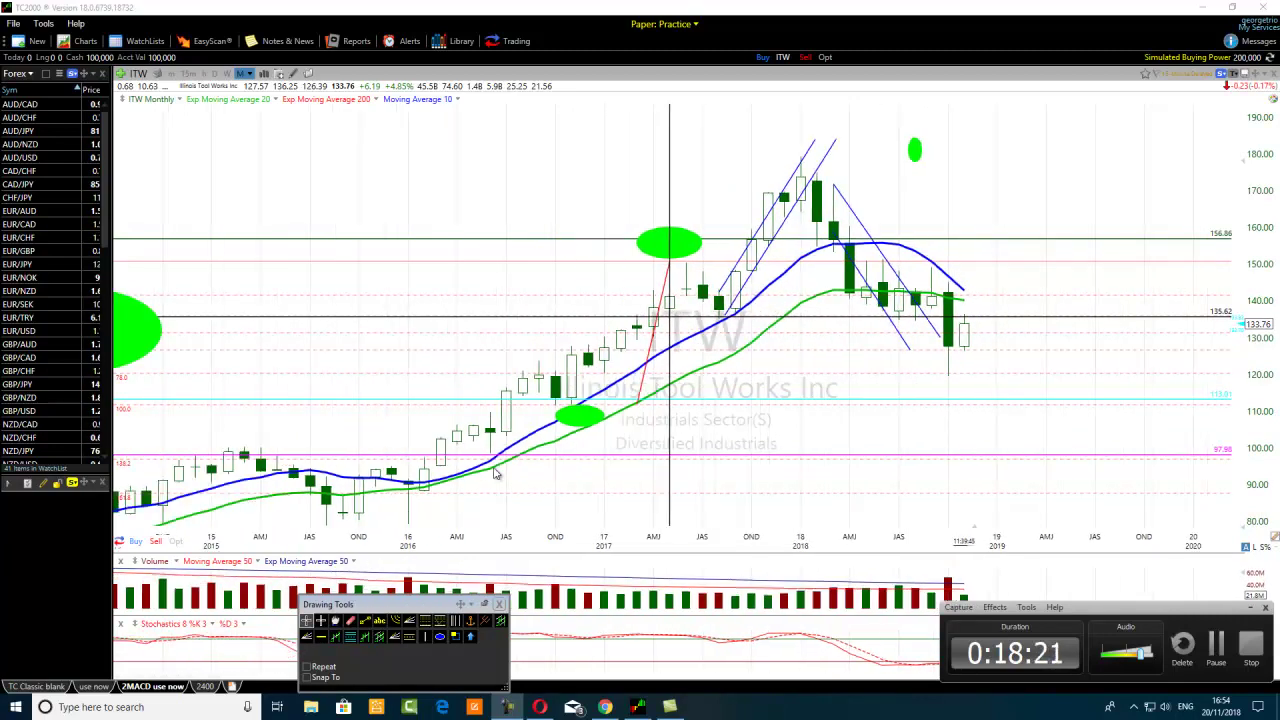
scroll(495, 472, "down", 3)
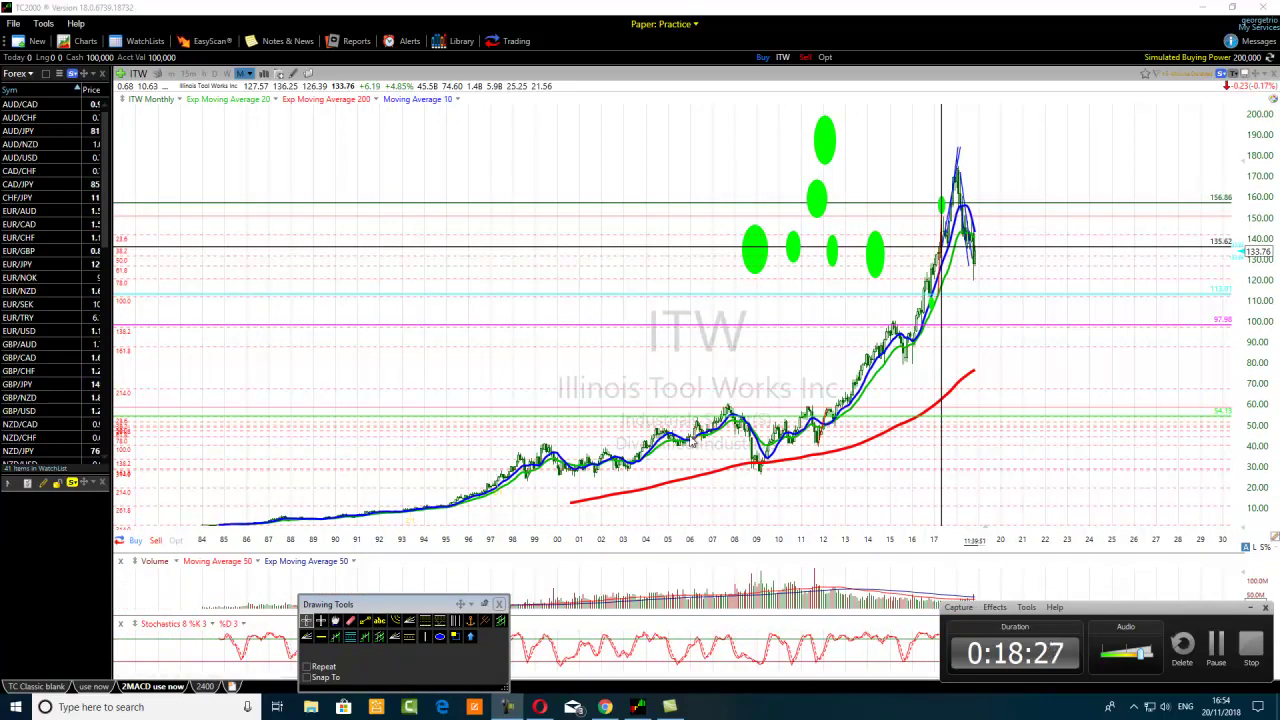
scroll(866, 462, "up", 3)
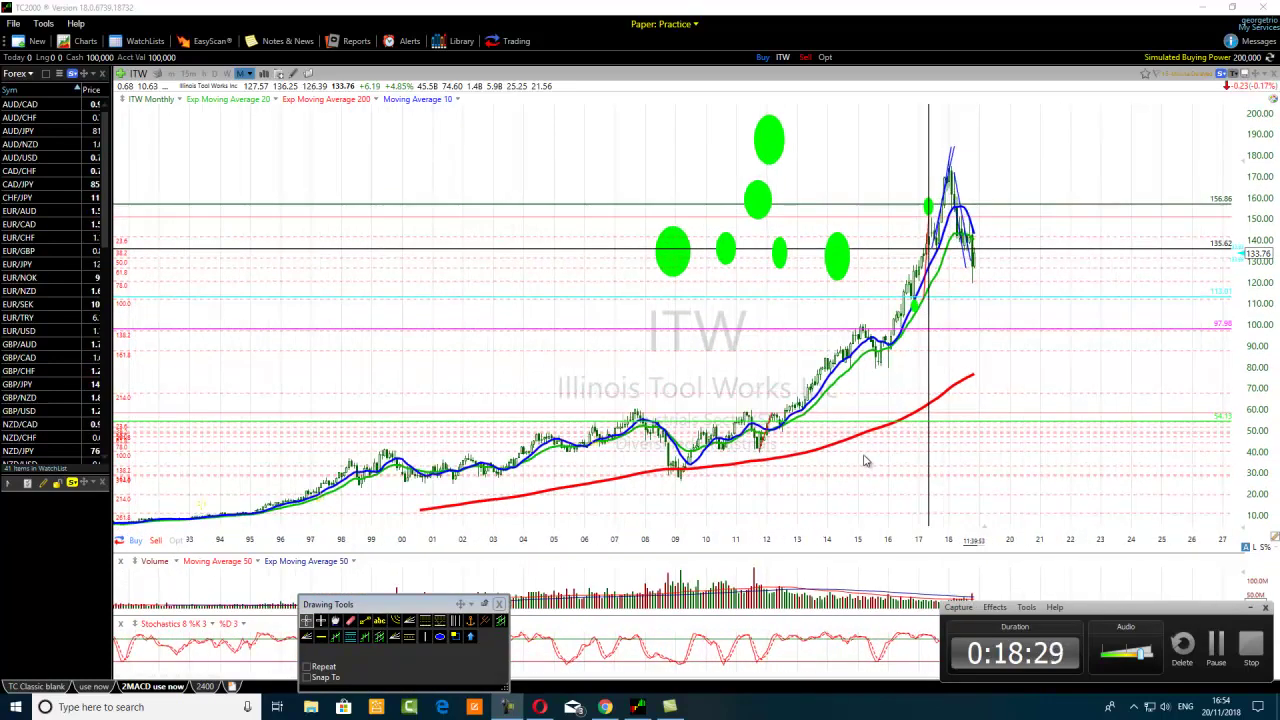
scroll(866, 462, "up", 1)
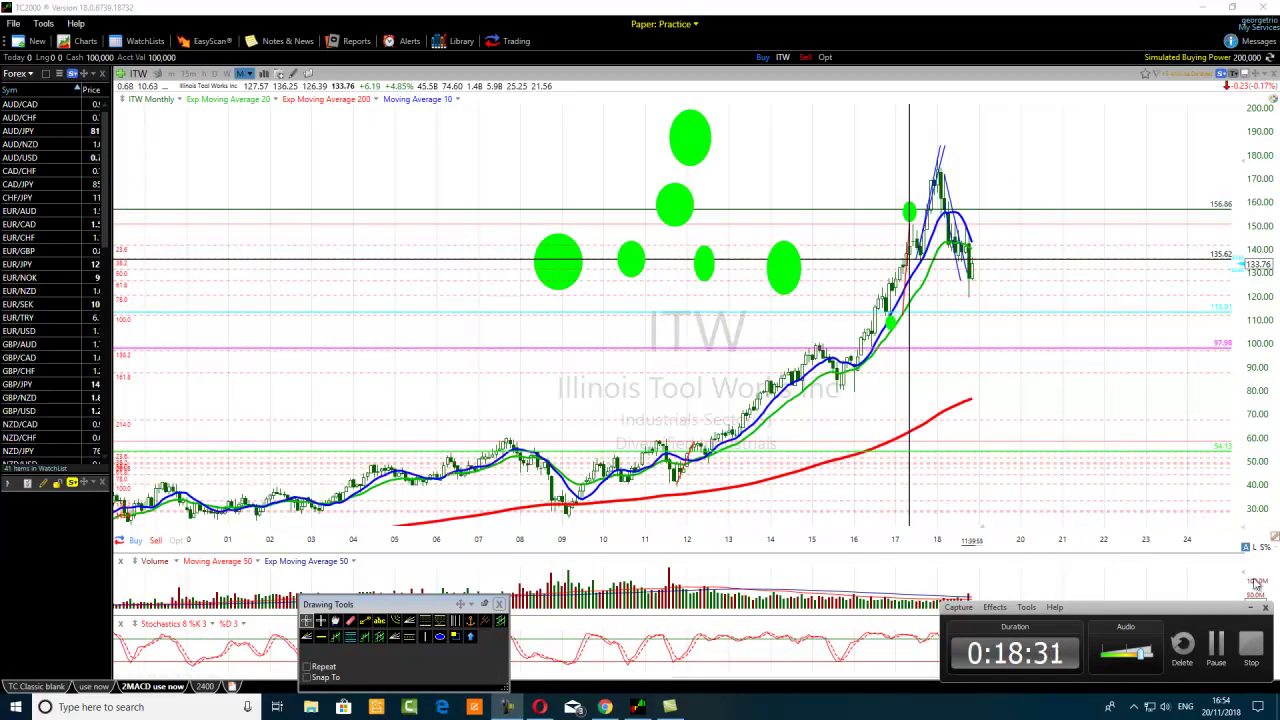